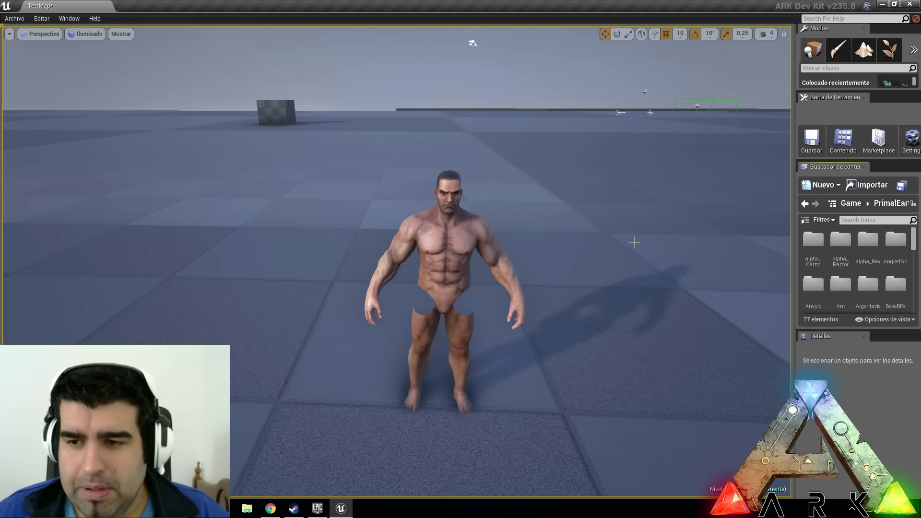
Step: Browse the dinosaur folders in the PrimalEarth content and open the Compy folder
scroll(468, 316, down, 3)
right_drag(500, 288, 475, 281)
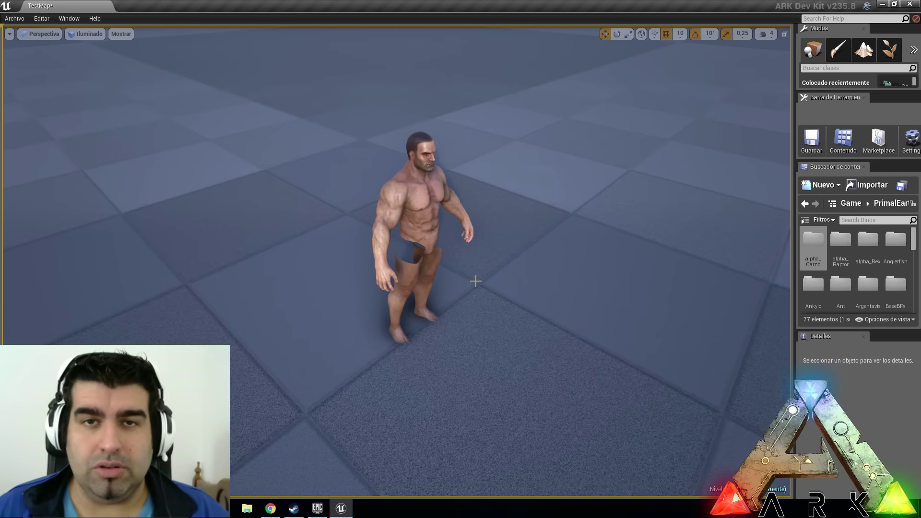
right_drag(556, 215, 557, 236)
scroll(861, 280, down, 2)
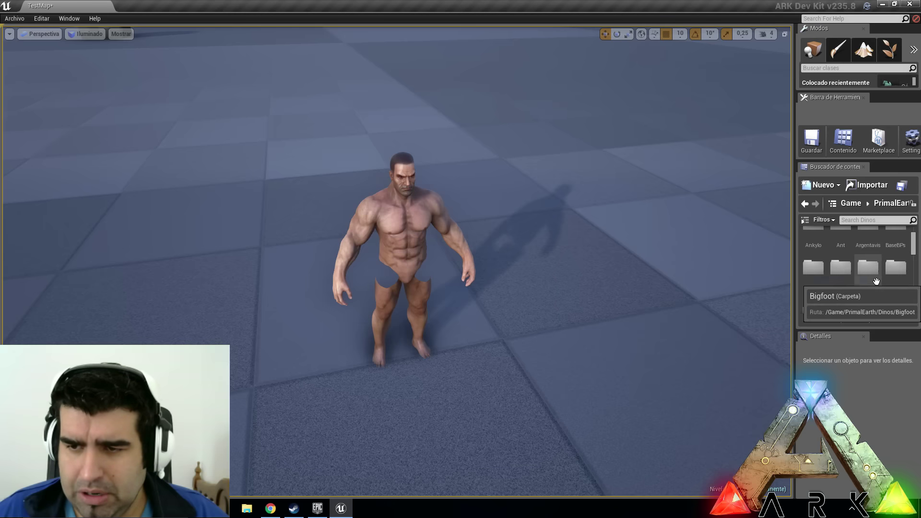
scroll(868, 280, down, 1)
scroll(878, 287, down, 4)
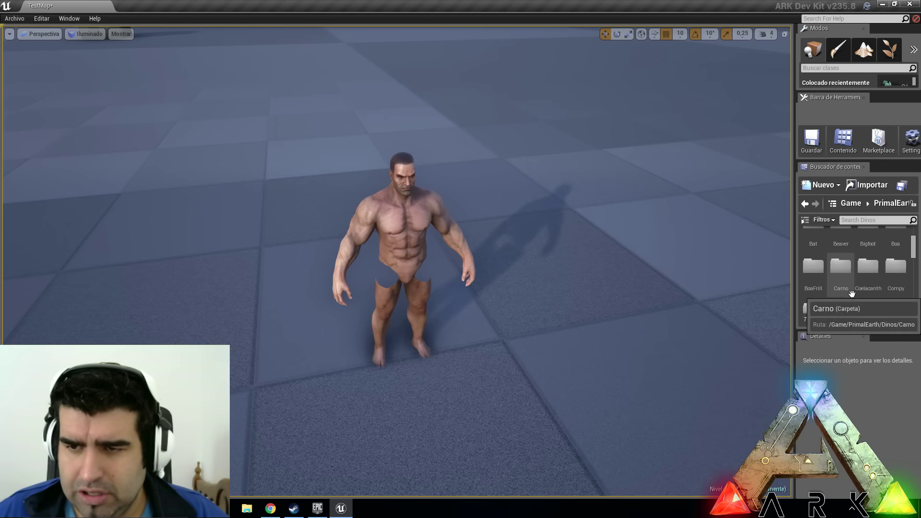
scroll(872, 301, down, 1)
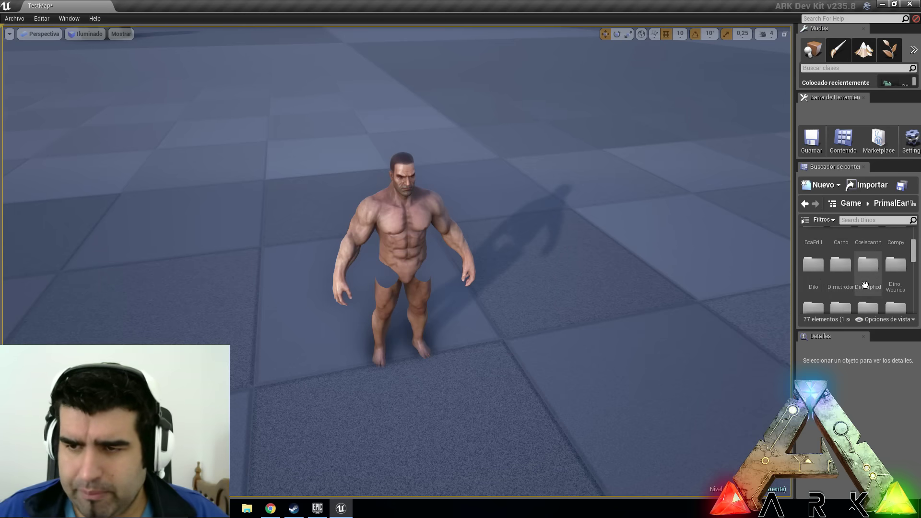
scroll(867, 288, down, 2)
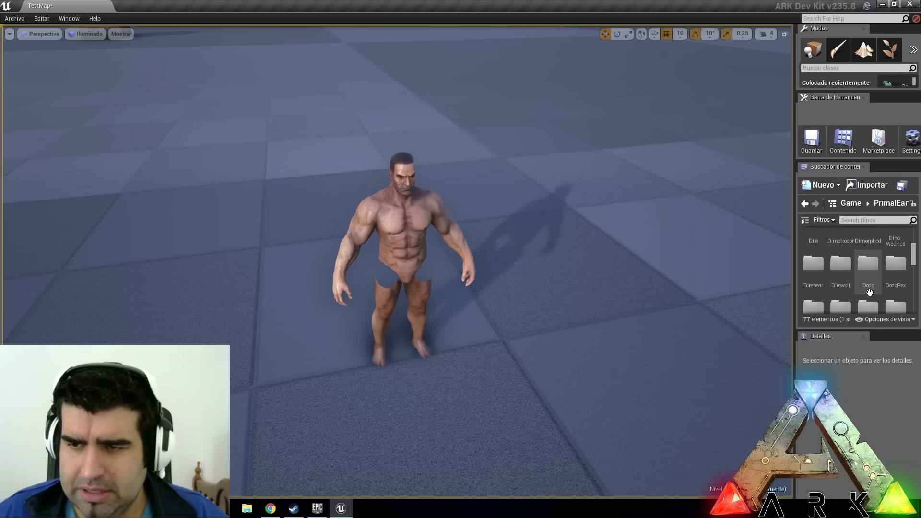
scroll(865, 297, up, 6)
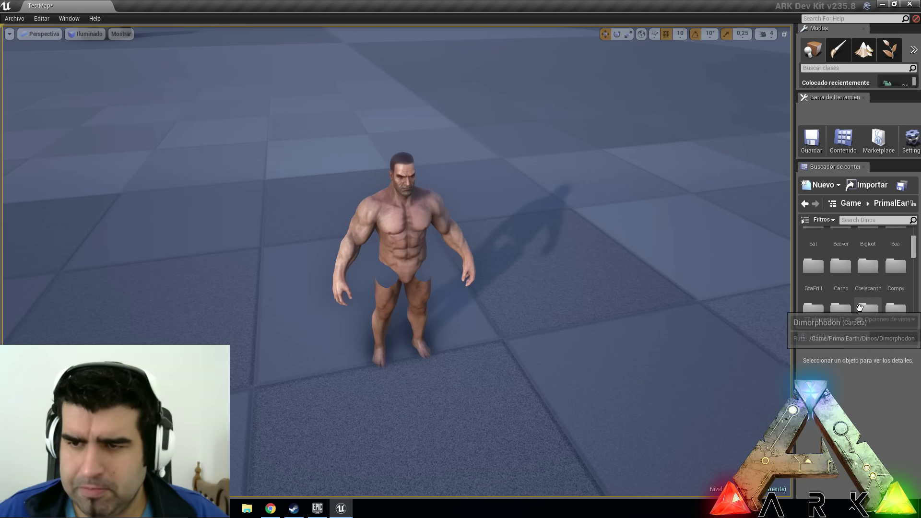
double_click(895, 266)
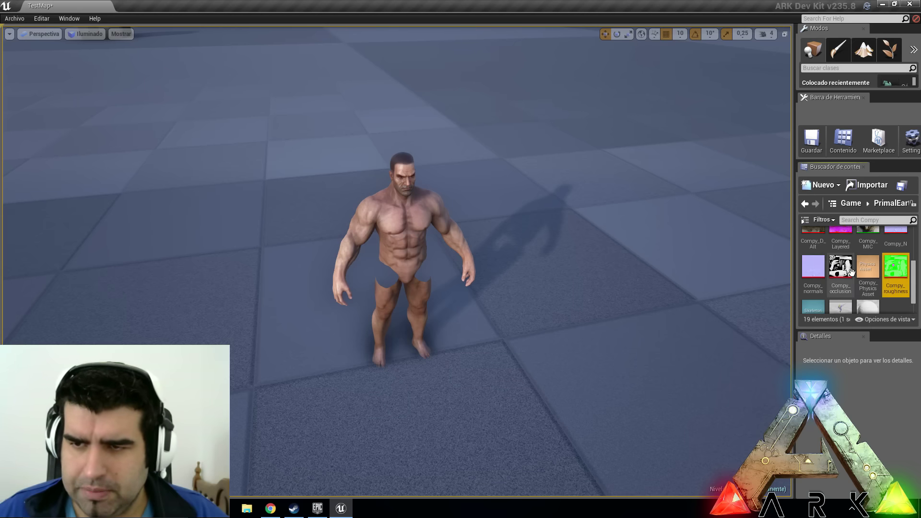
Step: Place the Compy skeletal mesh in the level beside the human figure and move it along its X axis, farther from him
scroll(850, 271, up, 3)
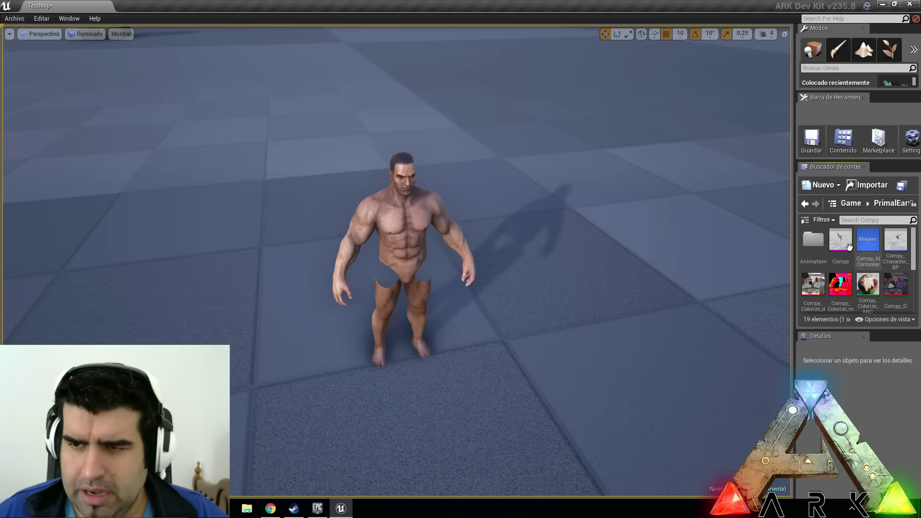
drag(848, 247, 506, 354)
right_drag(528, 412, 467, 412)
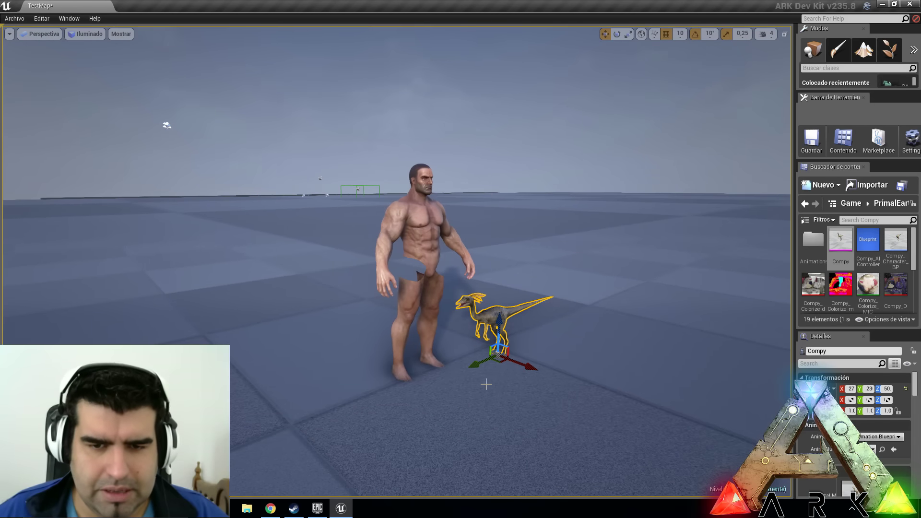
drag(518, 360, 629, 407)
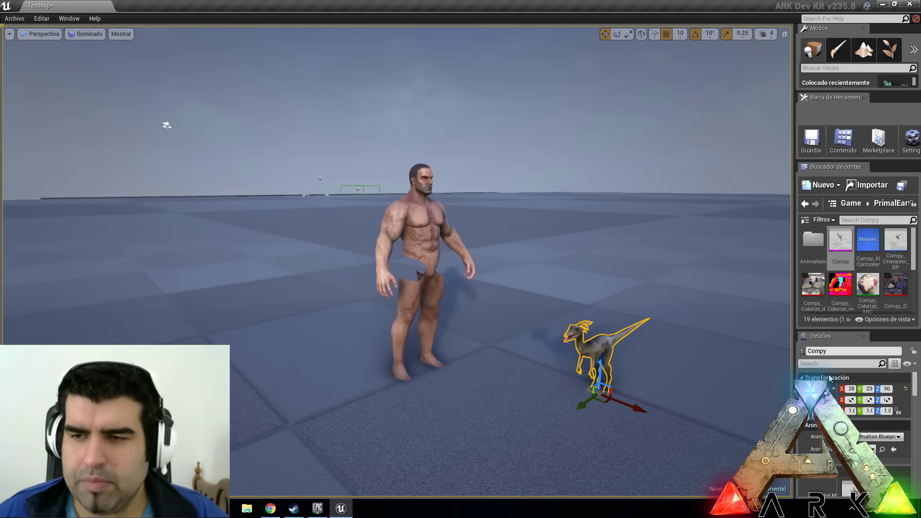
right_drag(649, 379, 666, 386)
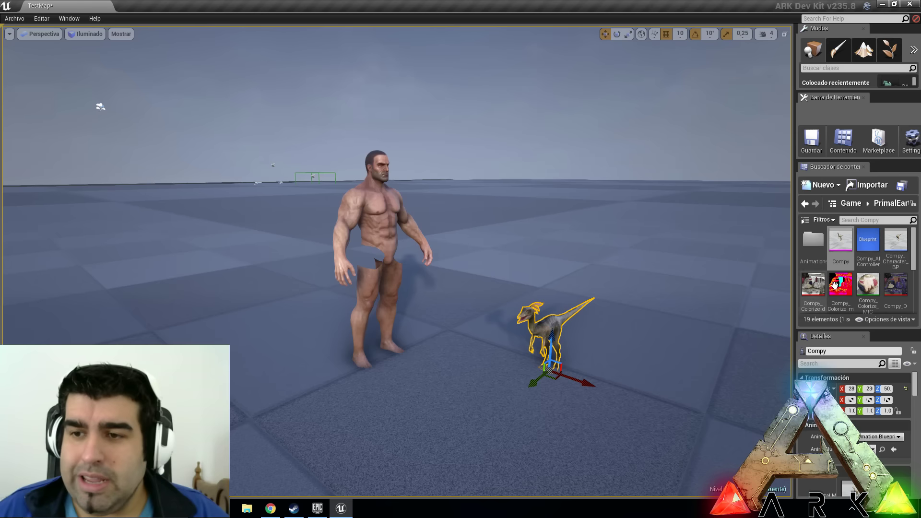
Step: Return to the PrimalEarth Dinos folder and open the Beaver folder
click(894, 206)
scroll(883, 289, down, 2)
scroll(882, 289, down, 4)
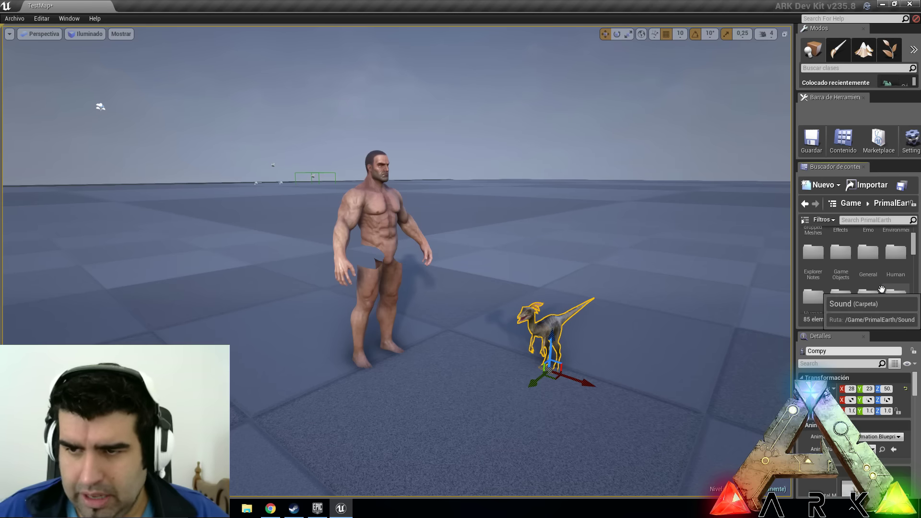
scroll(815, 291, down, 1)
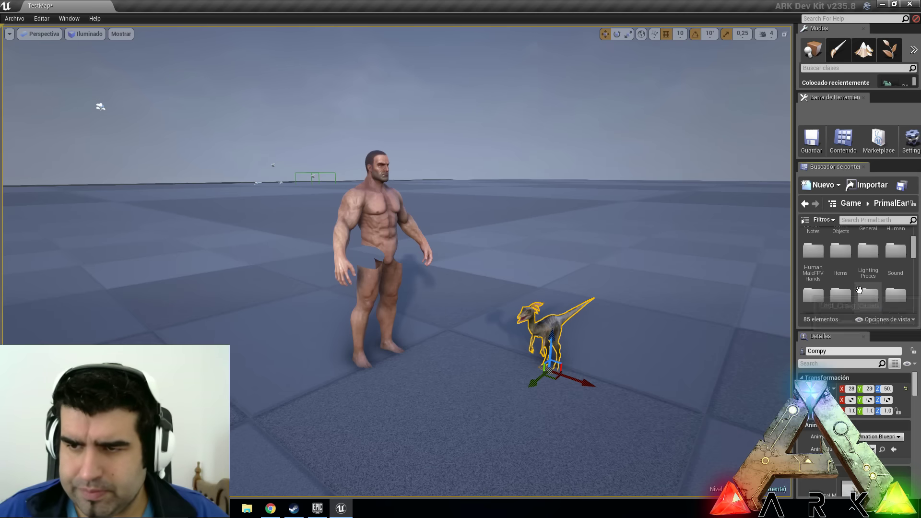
scroll(864, 283, up, 5)
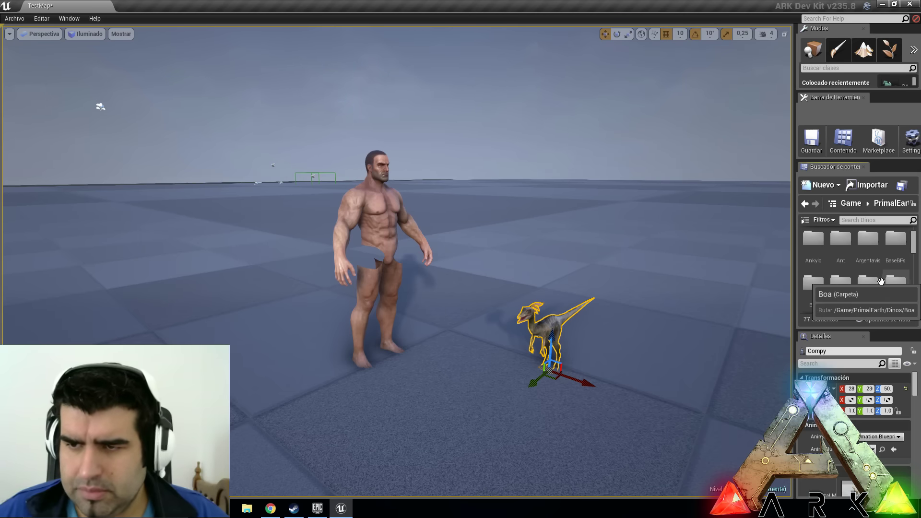
scroll(832, 247, down, 2)
double_click(832, 247)
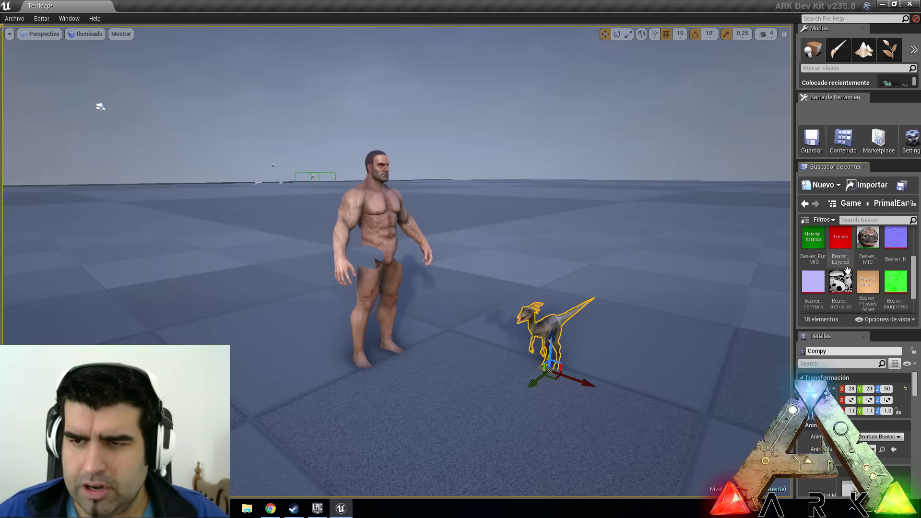
Step: Place the Beaver skeletal mesh in the level behind the Compy, beside the human figure
scroll(835, 253, up, 2)
drag(840, 240, 524, 291)
right_drag(557, 226, 595, 203)
key(d)
key(a)
key(a)
right_drag(646, 248, 609, 226)
key(d)
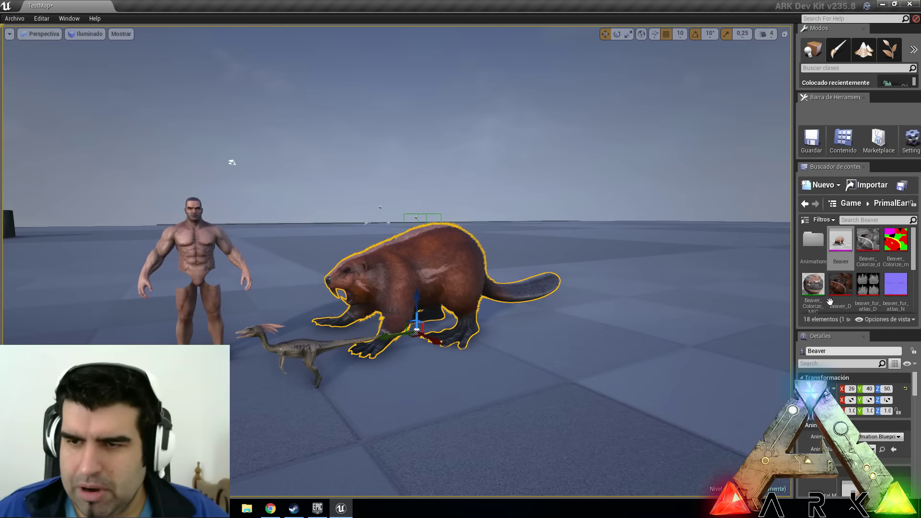
Step: Go back to the PrimalEarth Dinos folder and open the Raptor folder
click(885, 203)
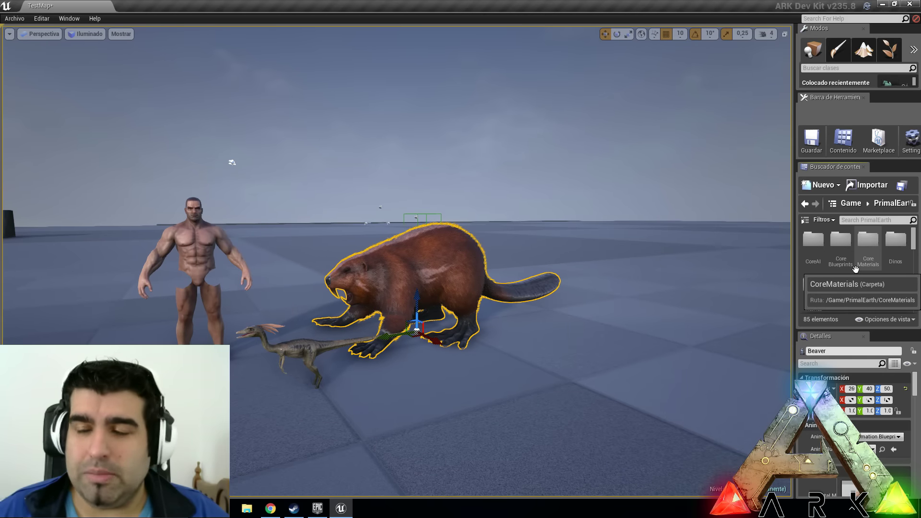
scroll(856, 268, down, 2)
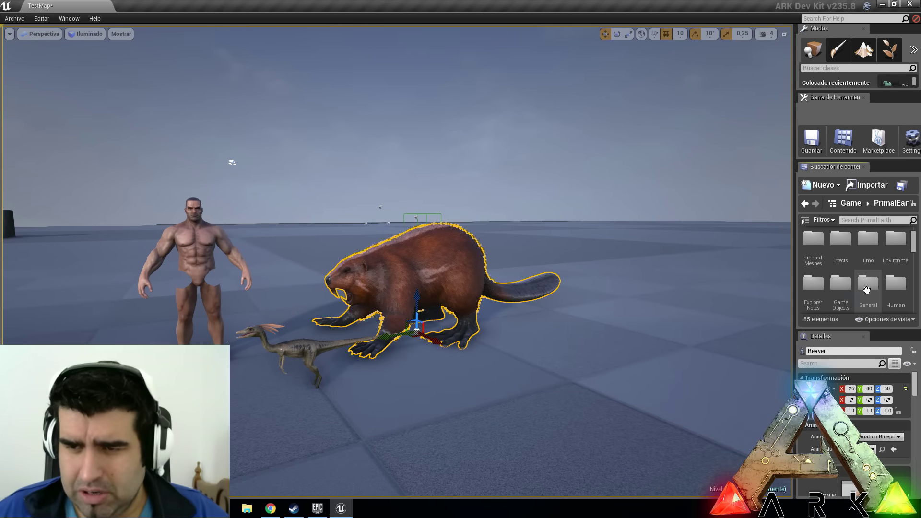
scroll(866, 290, up, 2)
click(892, 256)
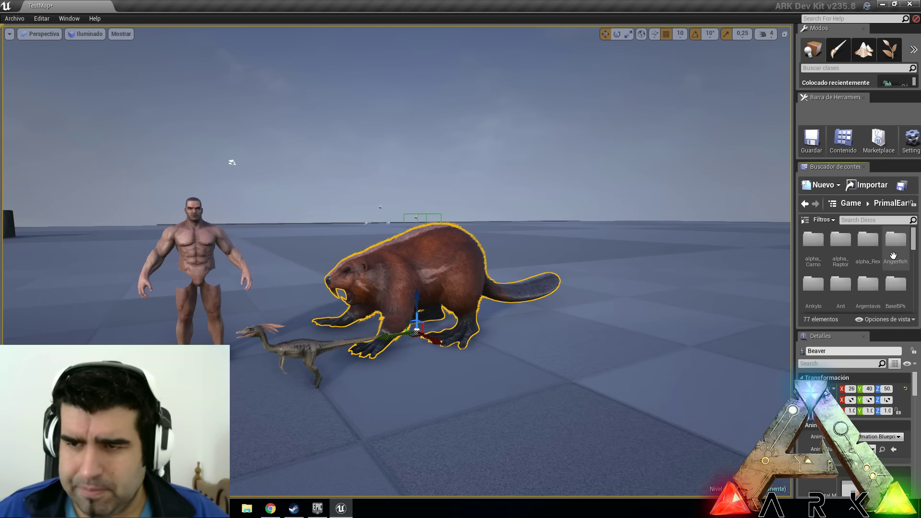
scroll(855, 289, down, 5)
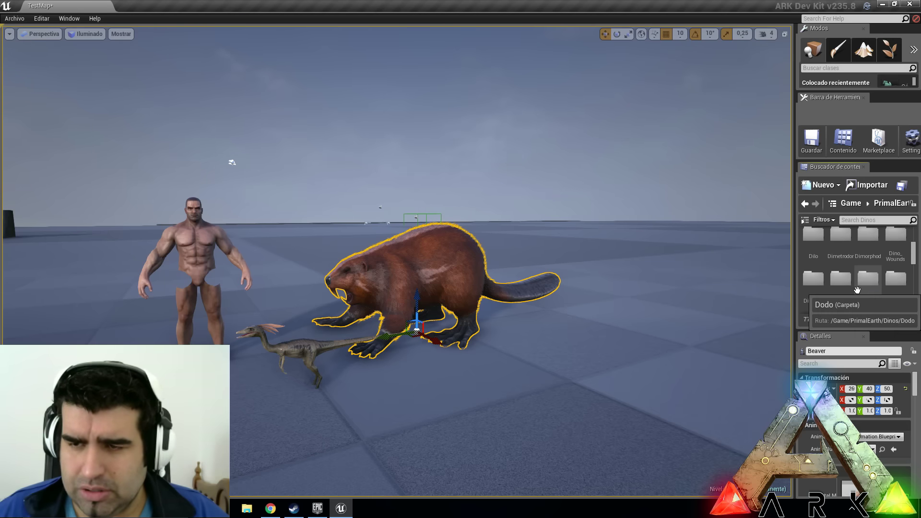
scroll(855, 288, down, 6)
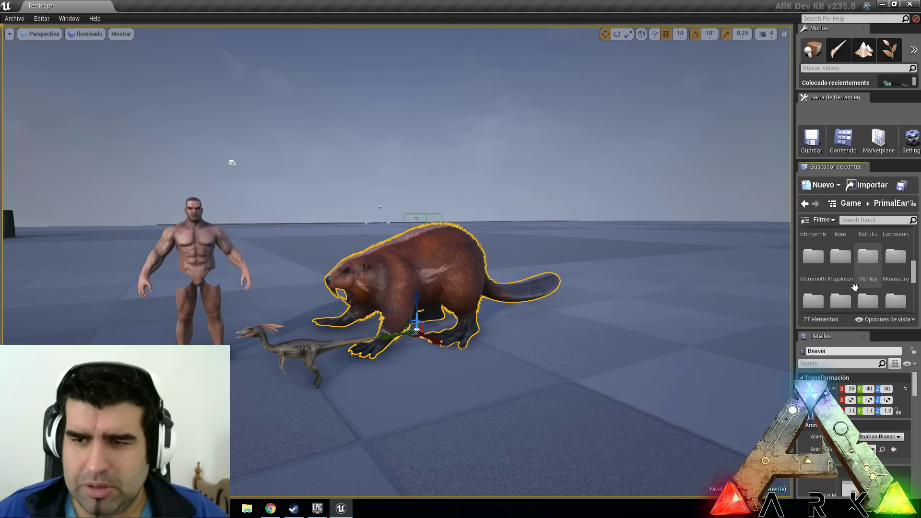
scroll(855, 287, down, 2)
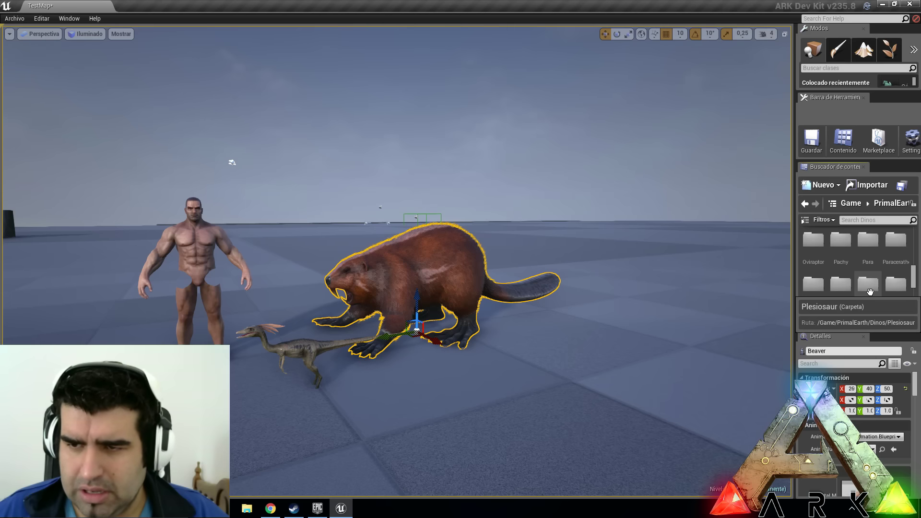
scroll(878, 271, down, 2)
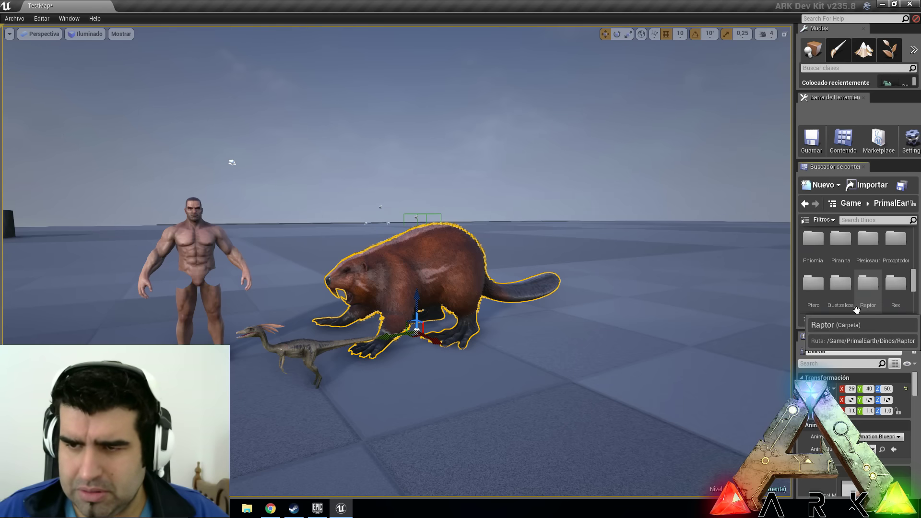
double_click(869, 262)
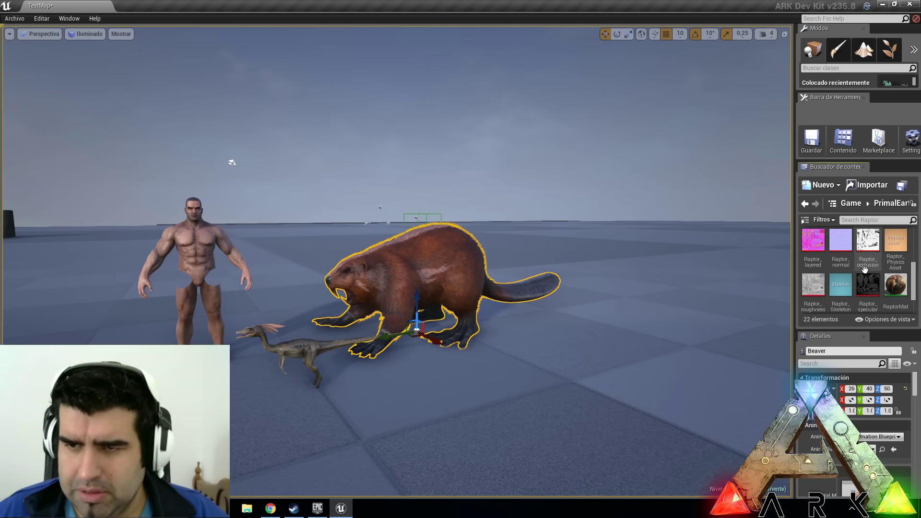
Step: Place the Raptor skeletal mesh in the level next to the Beaver, on the side away from the human figure
scroll(818, 305, up, 1)
scroll(821, 294, up, 3)
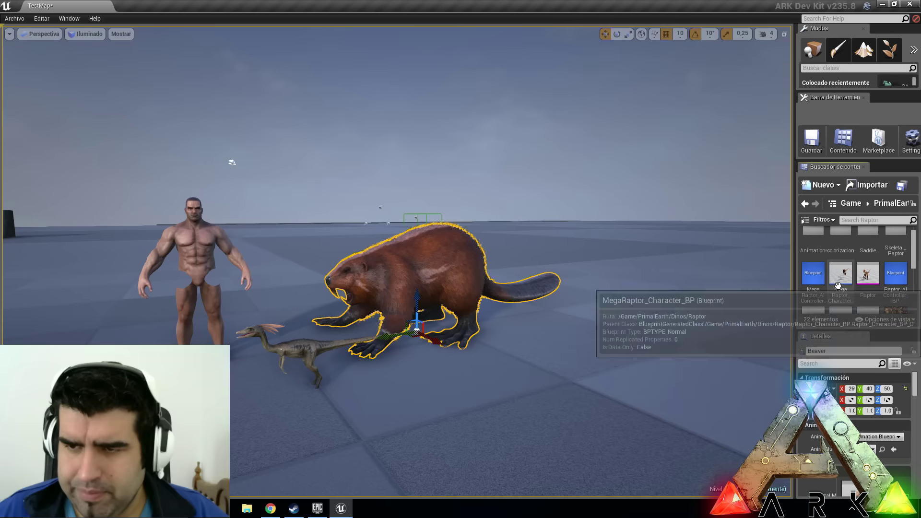
drag(867, 275, 526, 381)
mouse_move(488, 365)
right_down()
mouse_move(479, 364)
mouse_move(540, 356)
mouse_move(477, 356)
right_up()
key(a)
key(w)
key(d)
right_drag(525, 381, 484, 361)
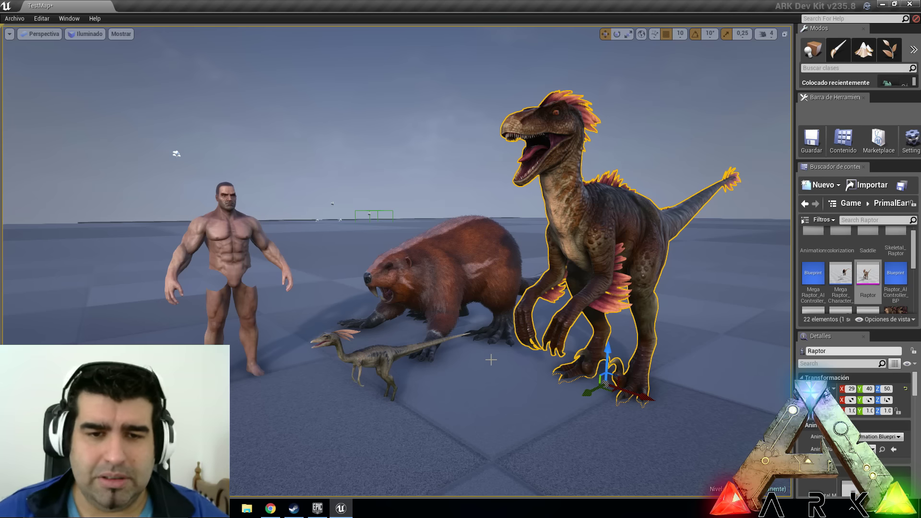
Step: Examine the human figure, Compy, Beaver and Raptor from several angles to compare their sizes and shapes
key(a)
right_drag(508, 284, 734, 216)
key(w)
key(w)
key(a)
right_drag(360, 261, 345, 258)
key(d)
right_drag(575, 347, 461, 350)
scroll(455, 350, down, 5)
mouse_move(335, 256)
right_down()
mouse_move(336, 240)
mouse_move(333, 259)
right_up()
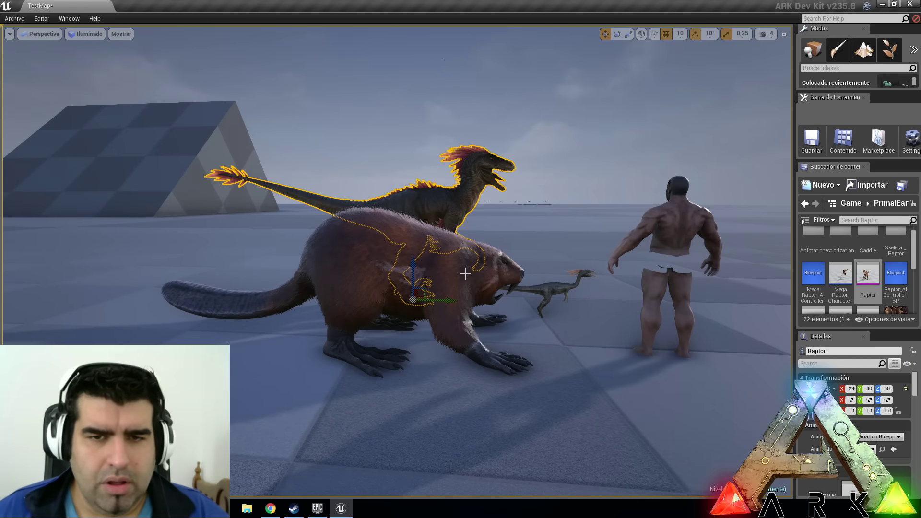
key(d)
right_drag(397, 259, 441, 281)
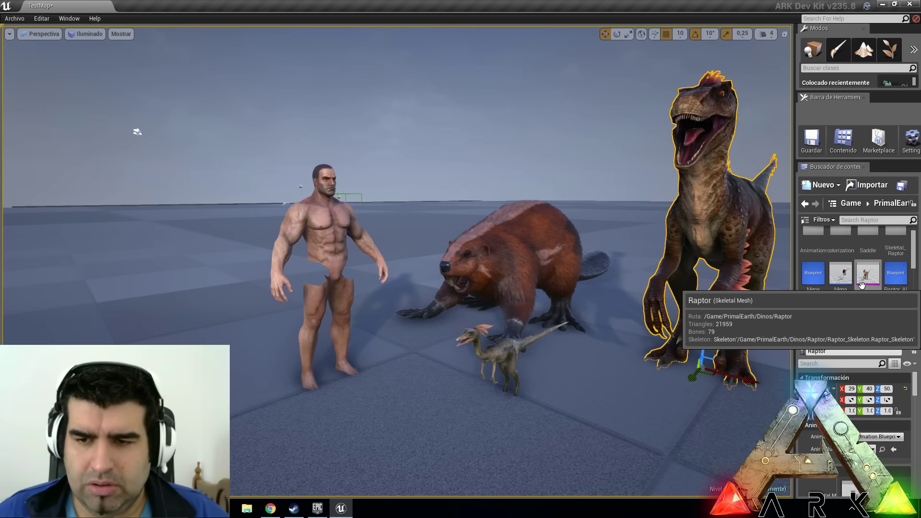
key(d)
right_drag(519, 299, 455, 365)
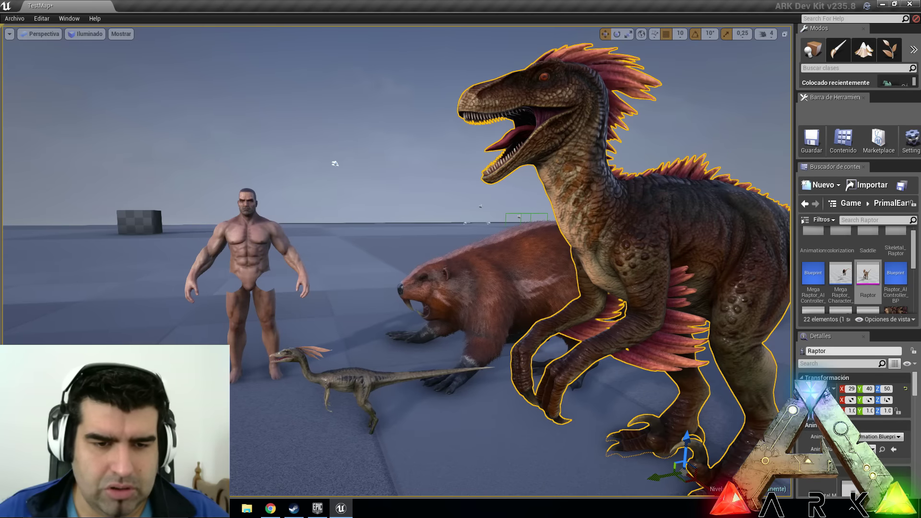
right_click(373, 375)
right_click(266, 397)
click(342, 425)
right_drag(343, 425, 404, 417)
key(a)
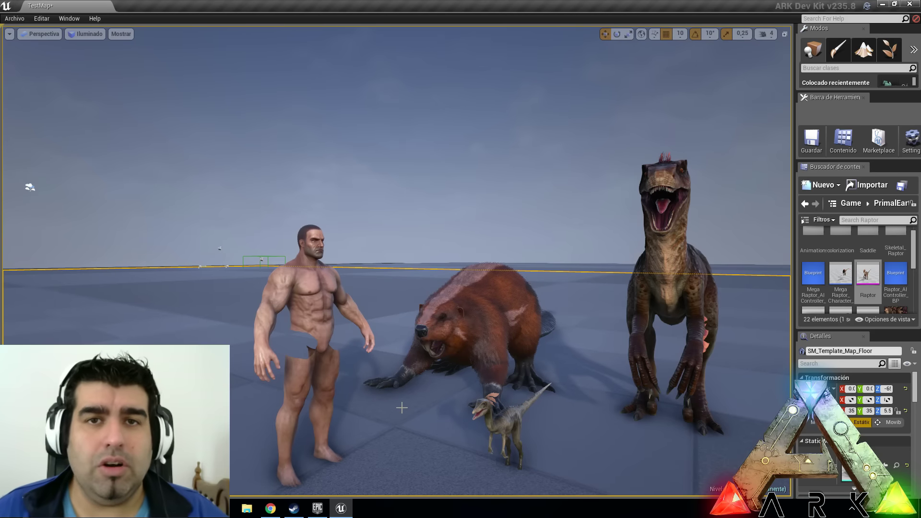
Step: Select the placed Beaver and open its Beaver skeletal mesh from the Beaver folder for editing
click(457, 313)
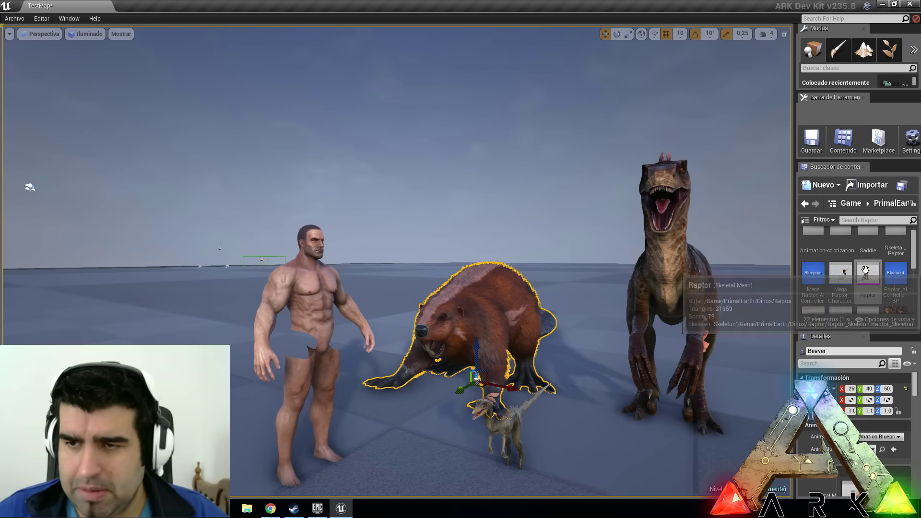
scroll(873, 249, up, 1)
click(892, 205)
scroll(887, 285, down, 1)
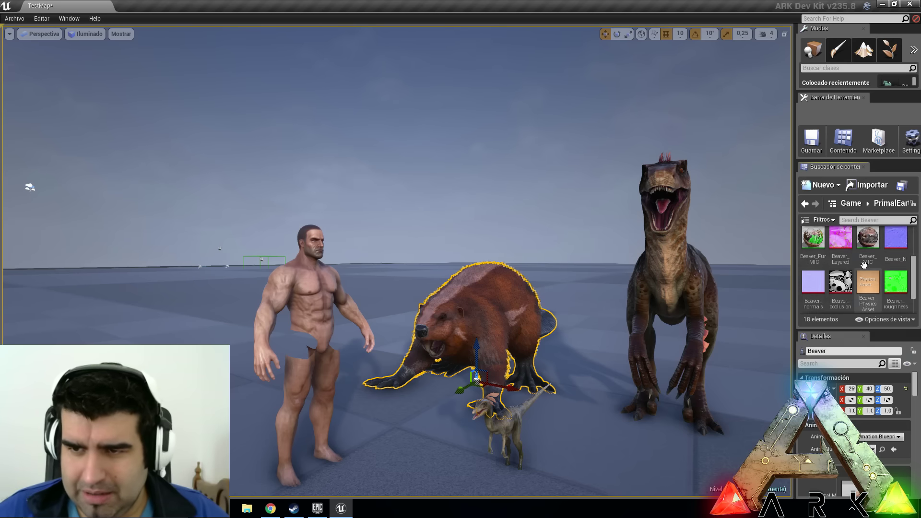
scroll(867, 250, up, 2)
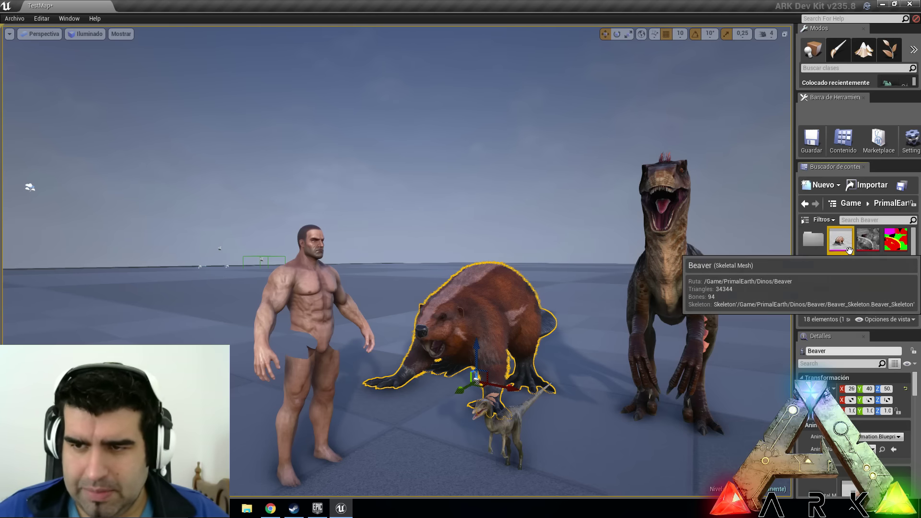
double_click(840, 243)
Step: Select the Beaver's c_head bone in the mesh preview and rotate it freely to turn the head
scroll(447, 312, up, 2)
drag(447, 312, 400, 314)
right_drag(401, 315, 468, 312)
drag(467, 312, 401, 284)
click(195, 269)
key(e)
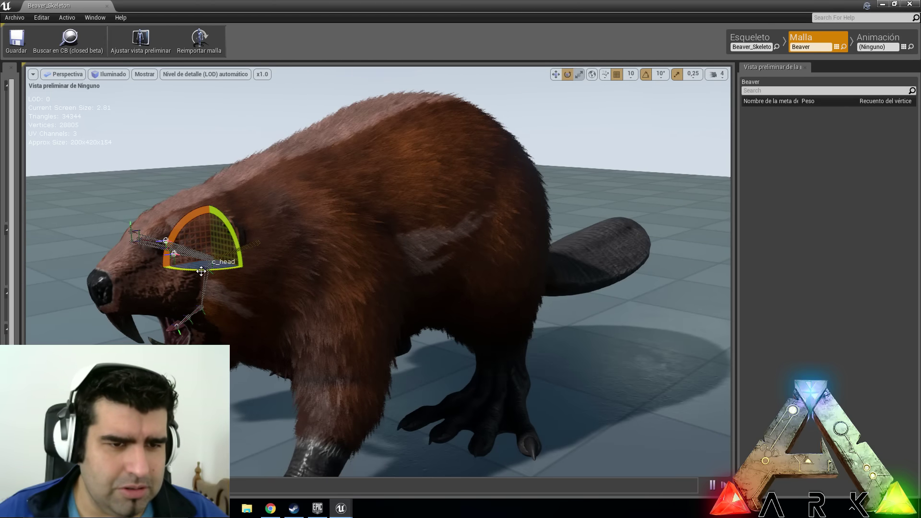
drag(201, 270, 264, 141)
drag(125, 237, 207, 199)
right_drag(390, 342, 341, 190)
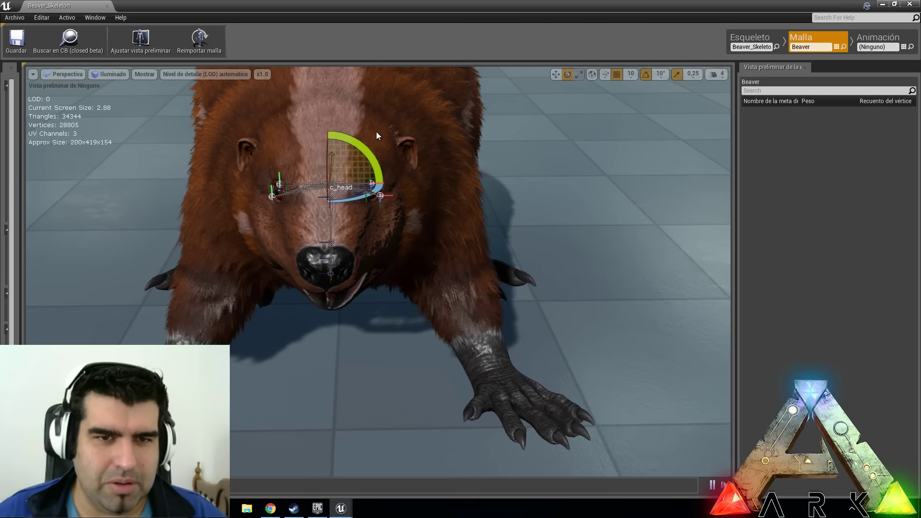
Step: Finish turning the Beaver's head, switch the editor to animation mode and widen the Name column of the animation list
mouse_move(359, 145)
mouse_down()
mouse_move(367, 192)
mouse_move(359, 230)
mouse_move(329, 133)
mouse_move(274, 164)
mouse_move(287, 144)
mouse_move(312, 134)
mouse_move(367, 147)
mouse_up()
click(885, 48)
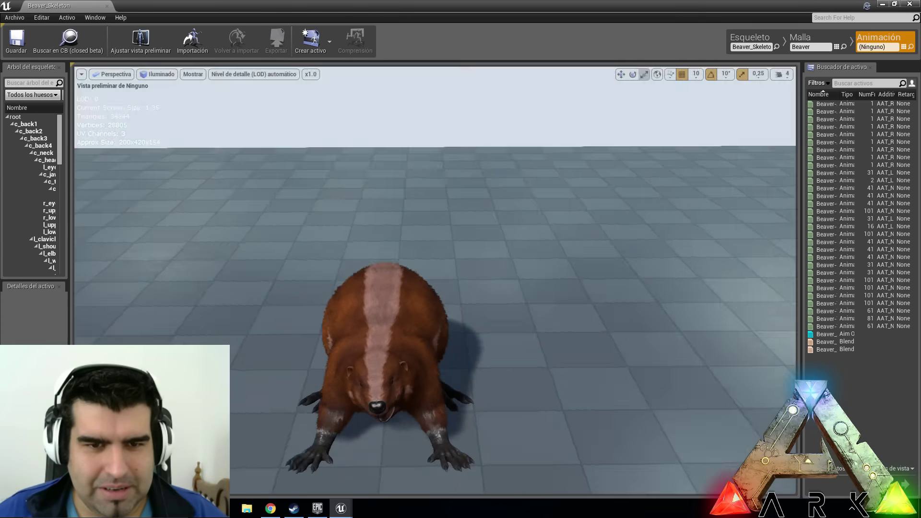
right_drag(434, 280, 374, 321)
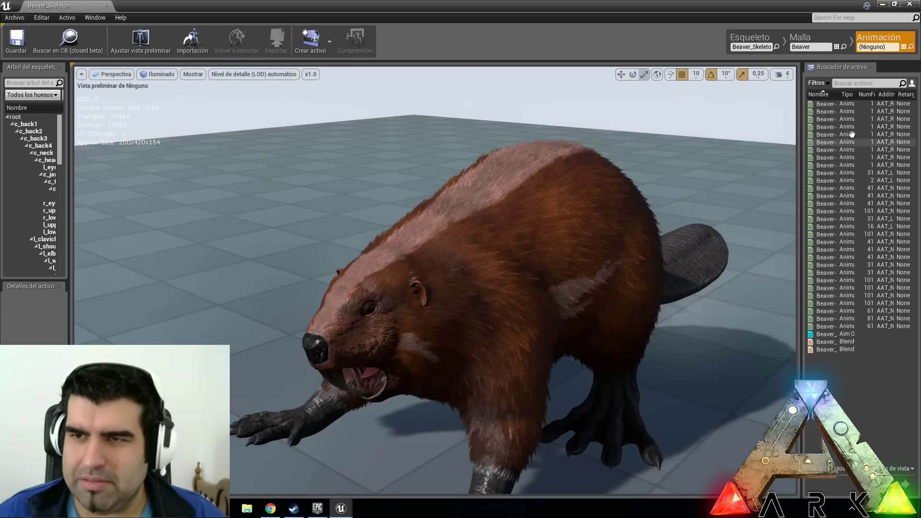
drag(839, 93, 878, 94)
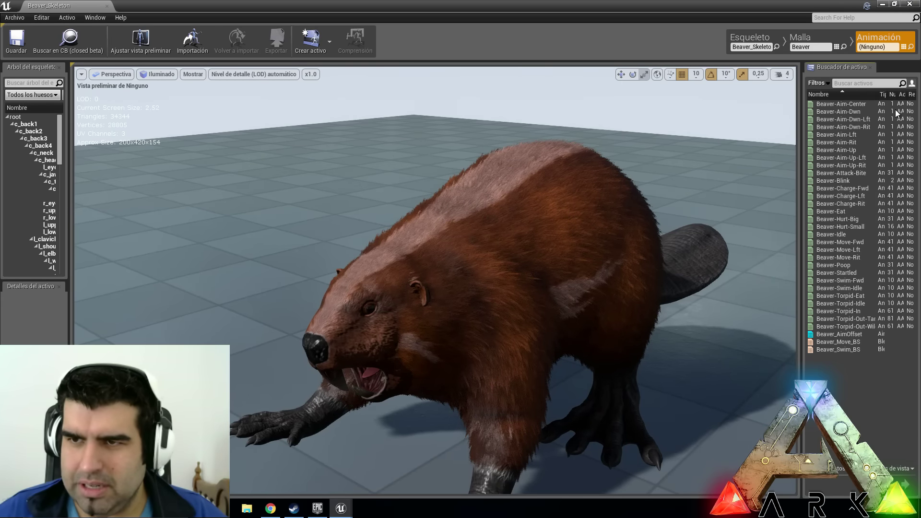
Step: Preview the Beaver-Blink, Beaver-Eat, Beaver-Idle, Beaver-Poop and Beaver-Startled animations on the model
click(842, 181)
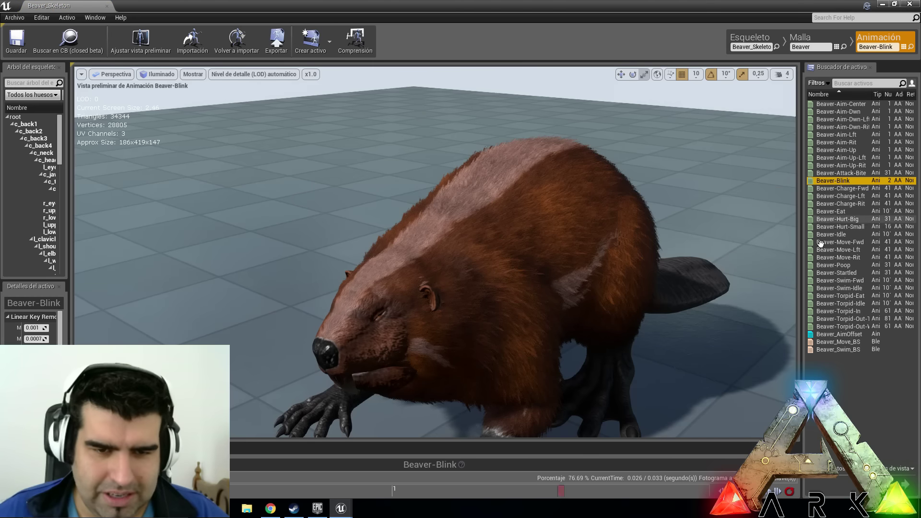
click(854, 212)
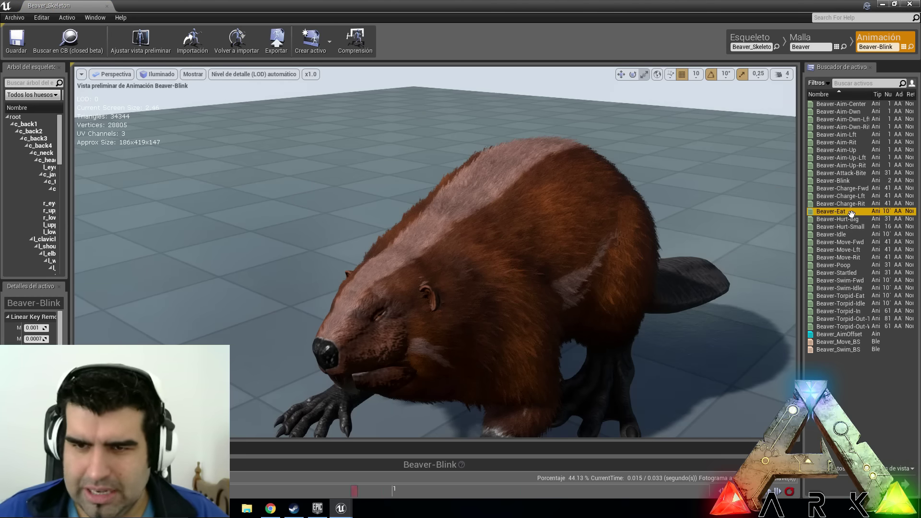
mouse_move(574, 348)
right_down()
mouse_move(574, 393)
mouse_move(552, 379)
mouse_move(551, 302)
mouse_move(571, 354)
mouse_move(556, 312)
mouse_move(553, 331)
mouse_move(574, 347)
right_up()
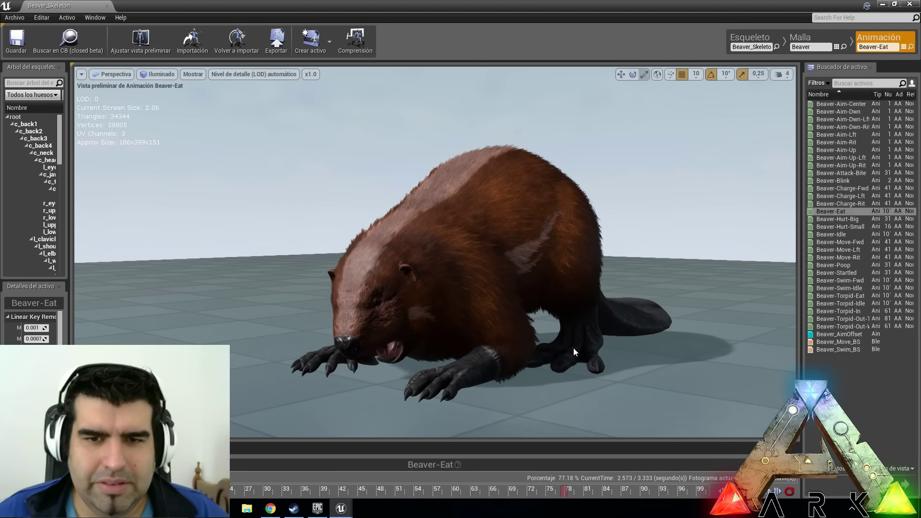
click(848, 234)
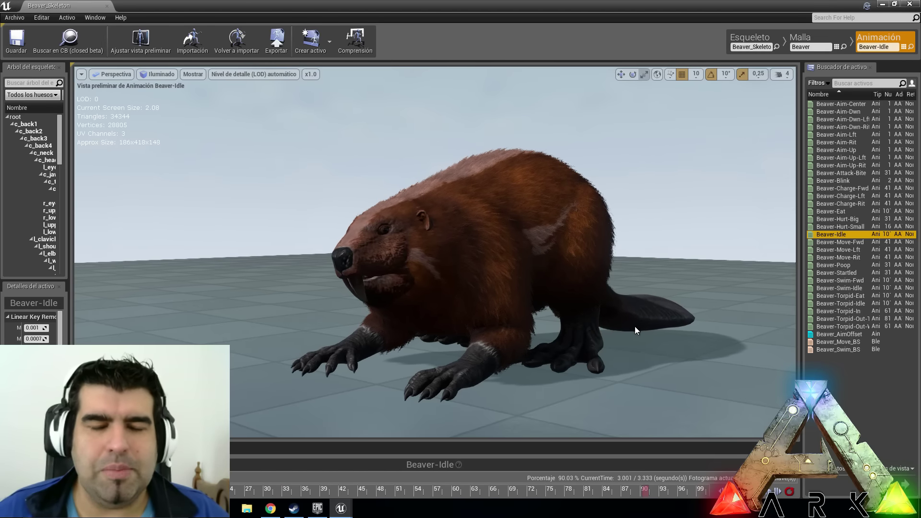
double_click(852, 265)
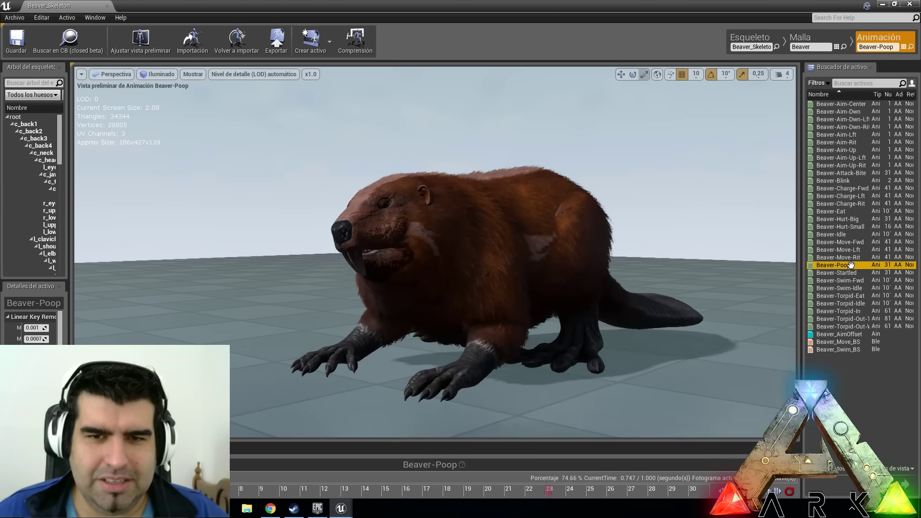
double_click(849, 272)
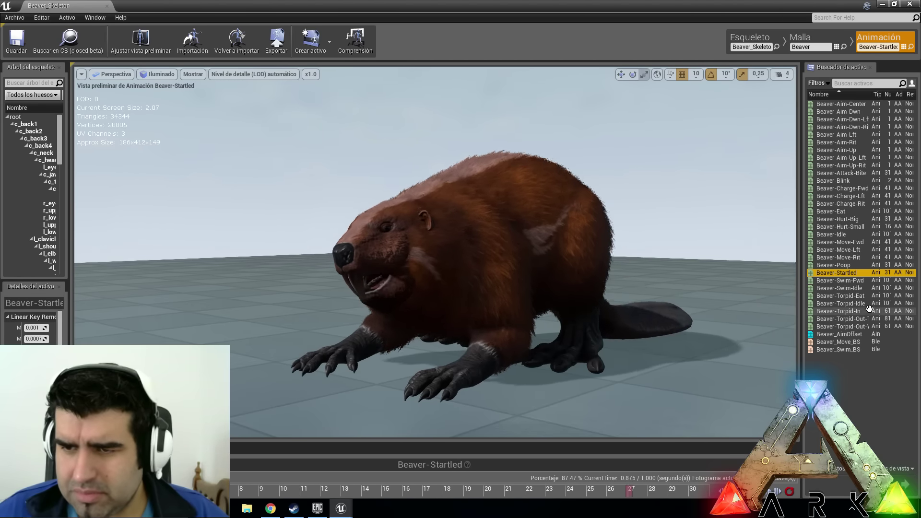
Step: Preview the Beaver-Swim-Fwd and Beaver-Swim-Idle animations and play Beaver-Swim-Fwd once more to compare them
click(862, 282)
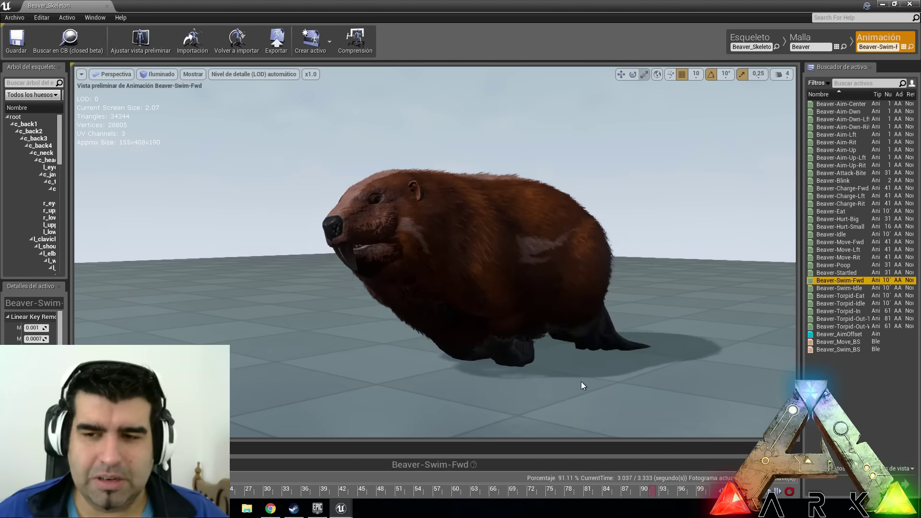
click(824, 289)
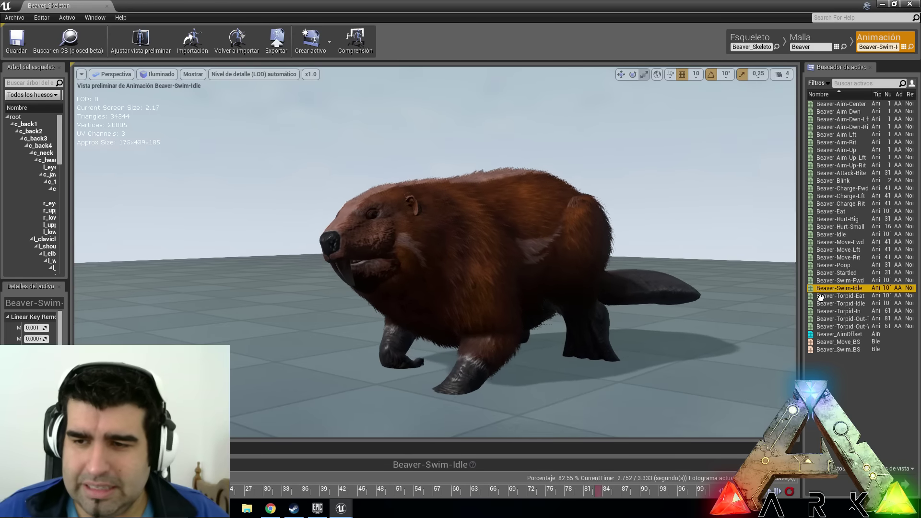
click(849, 281)
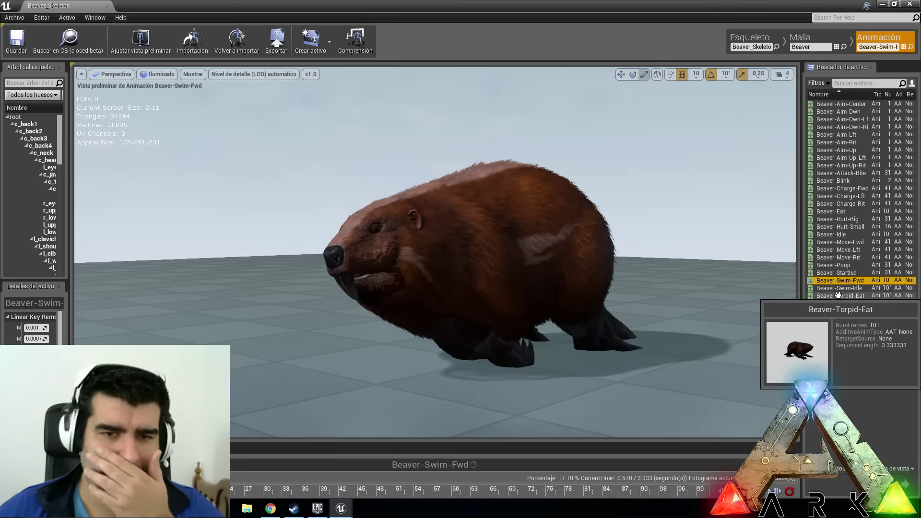
Step: Preview the Beaver-Torpid-In, Torpid-Idle, Torpid-Out-Tamed and Torpid-Out-Wild animations, followed by Beaver-Attack-Bite
mouse_move(857, 333)
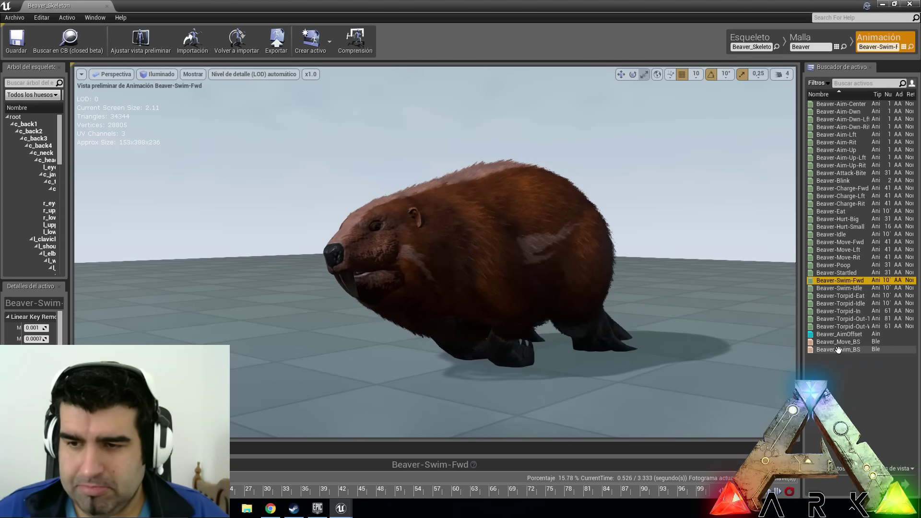
click(850, 296)
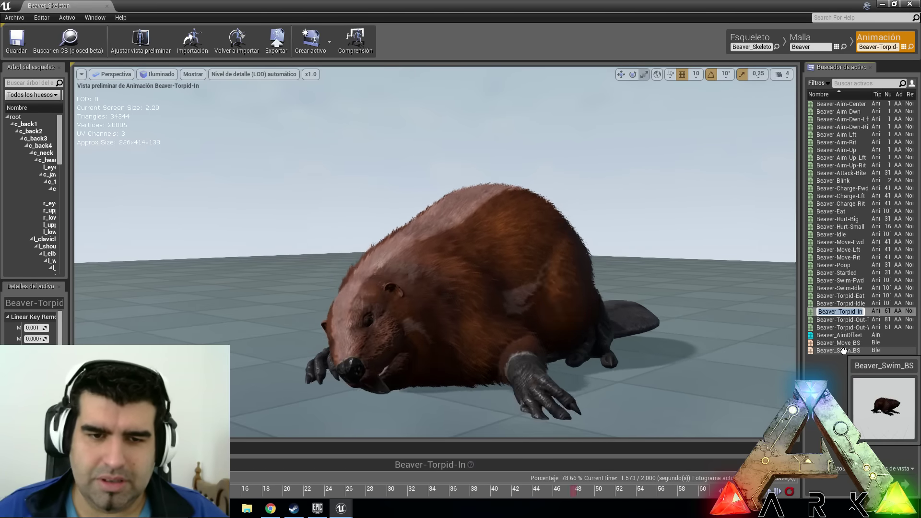
click(839, 303)
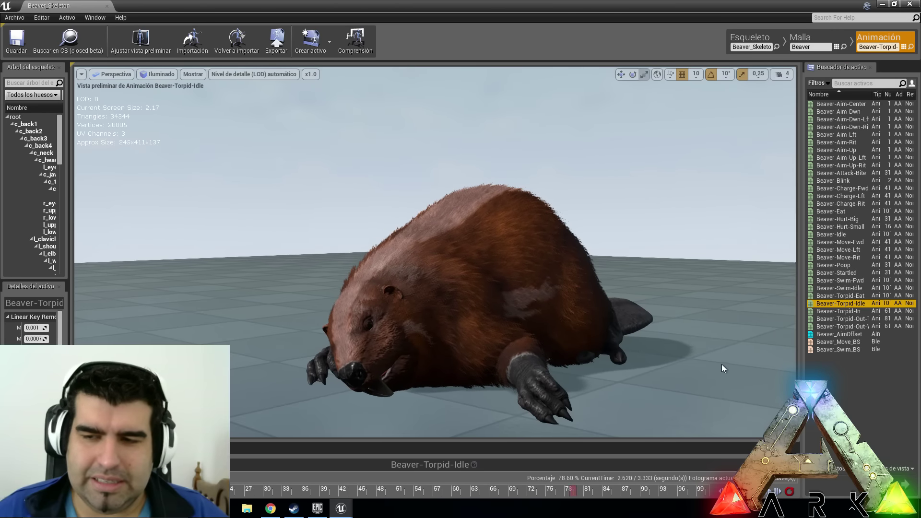
mouse_move(849, 318)
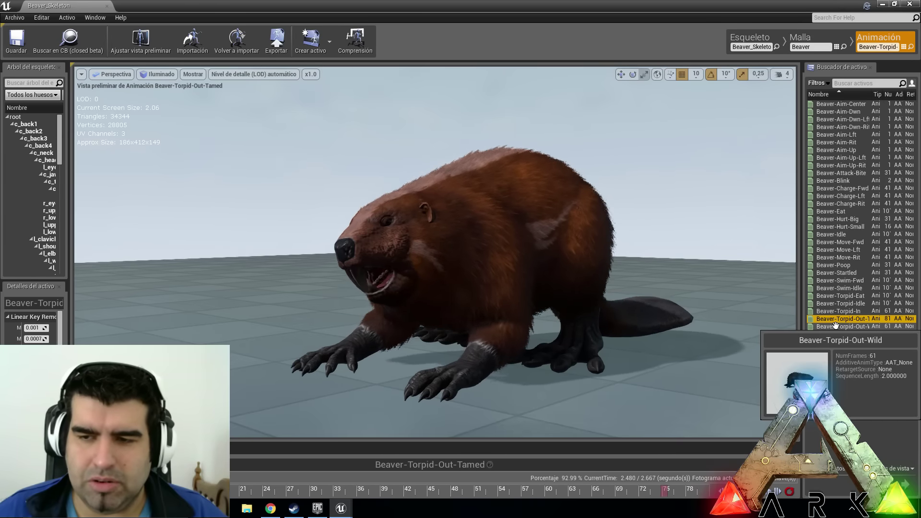
click(835, 326)
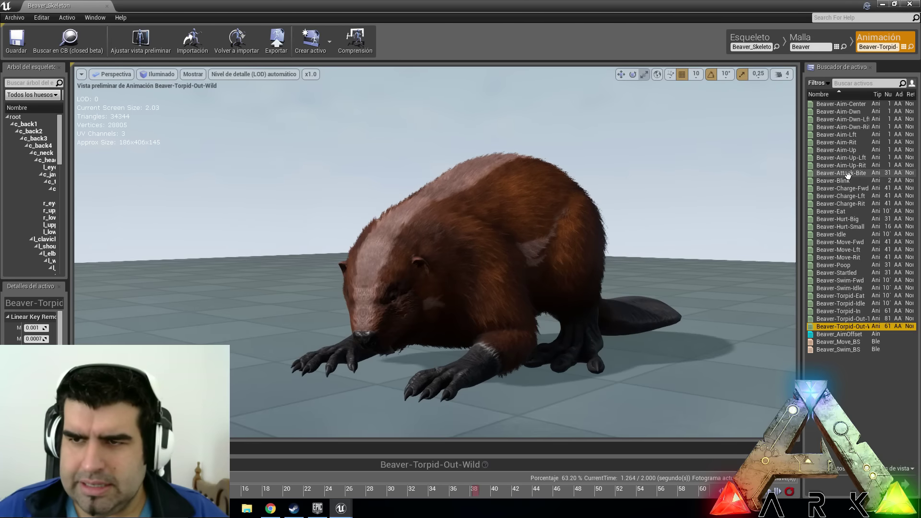
click(846, 173)
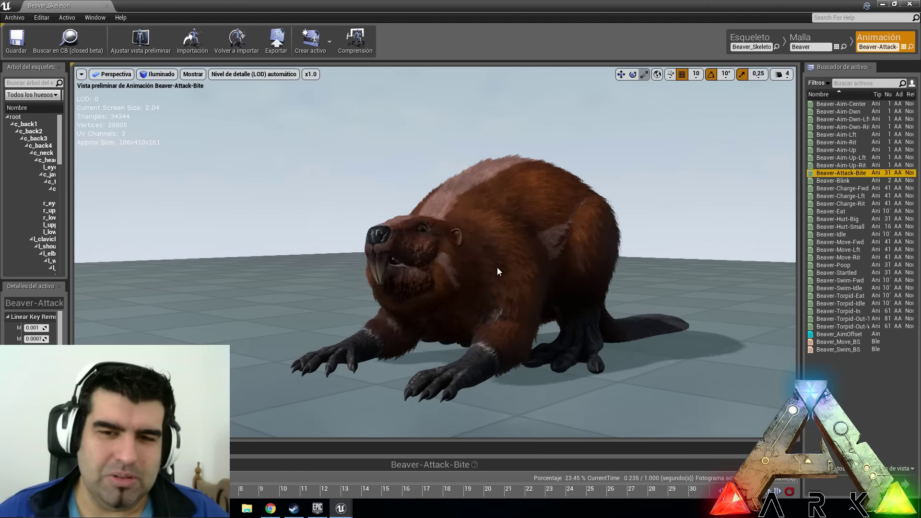
Step: Close the Beaver skeleton editor and frame the human, Beaver, Compy and Raptor together in the level
click(107, 6)
right_drag(519, 227, 595, 206)
key(a)
key(d)
right_drag(519, 227, 422, 201)
right_drag(519, 228, 408, 213)
key(d)
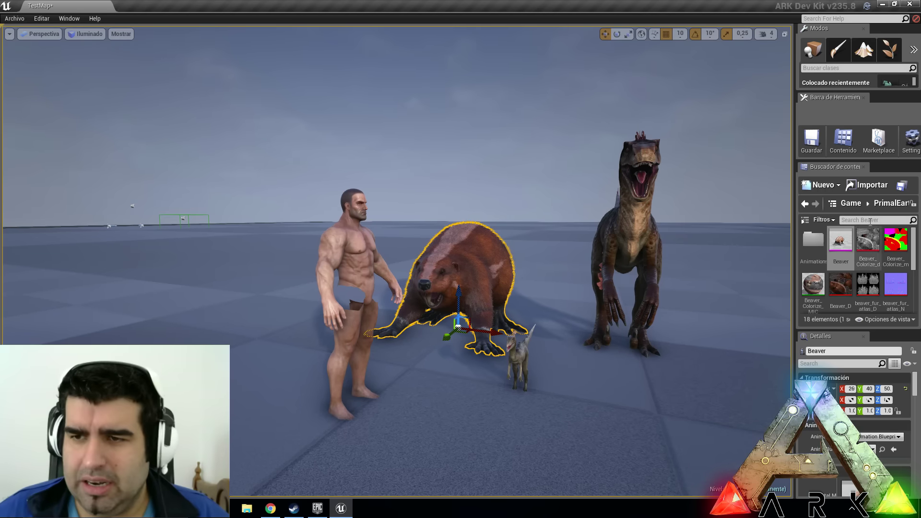
Step: Return to the Dinos folder in the project content and open the Direbear folder
click(887, 204)
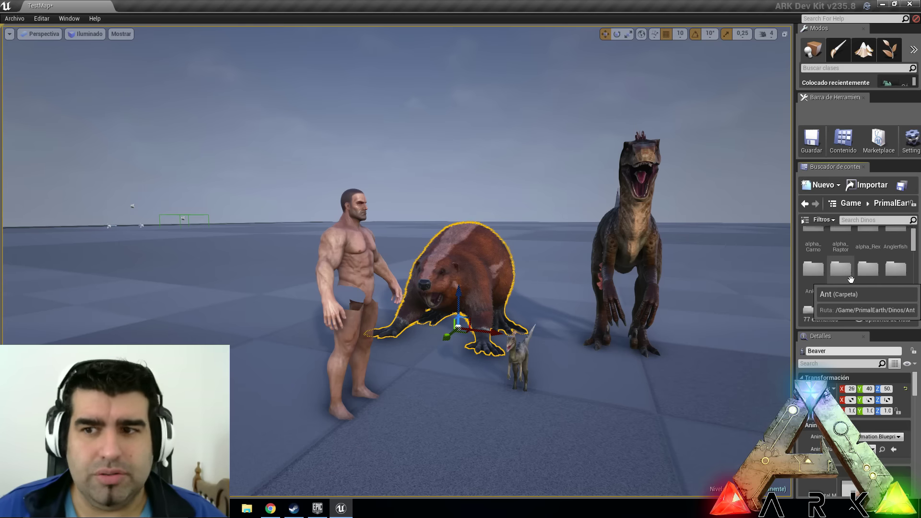
scroll(858, 288, down, 2)
scroll(882, 302, down, 1)
scroll(877, 298, down, 2)
scroll(876, 298, down, 1)
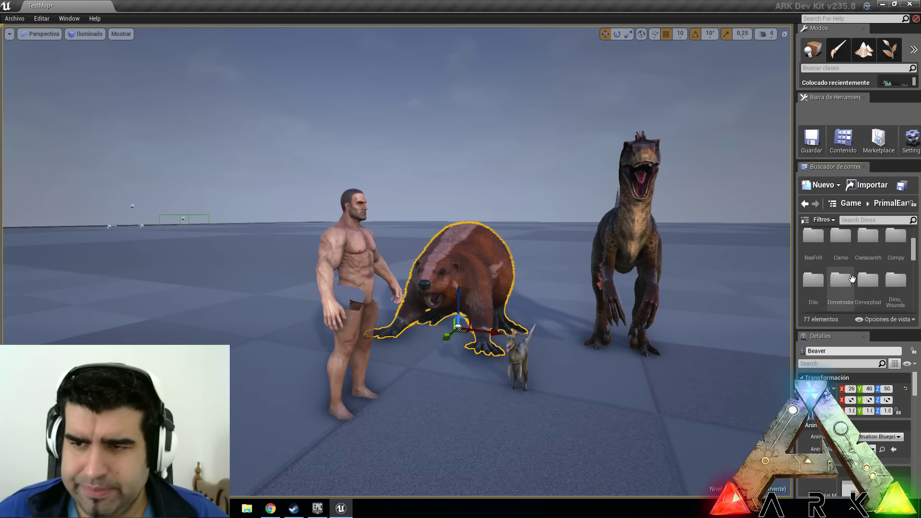
scroll(853, 279, down, 2)
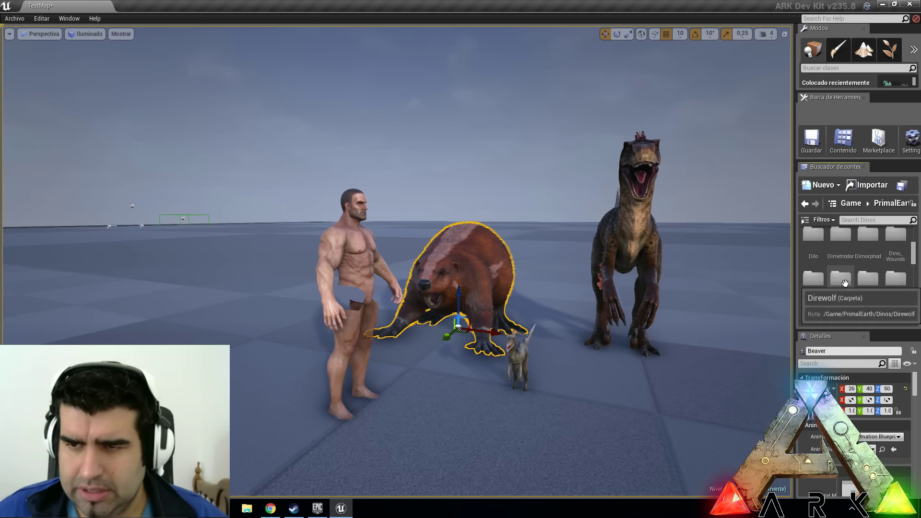
double_click(816, 281)
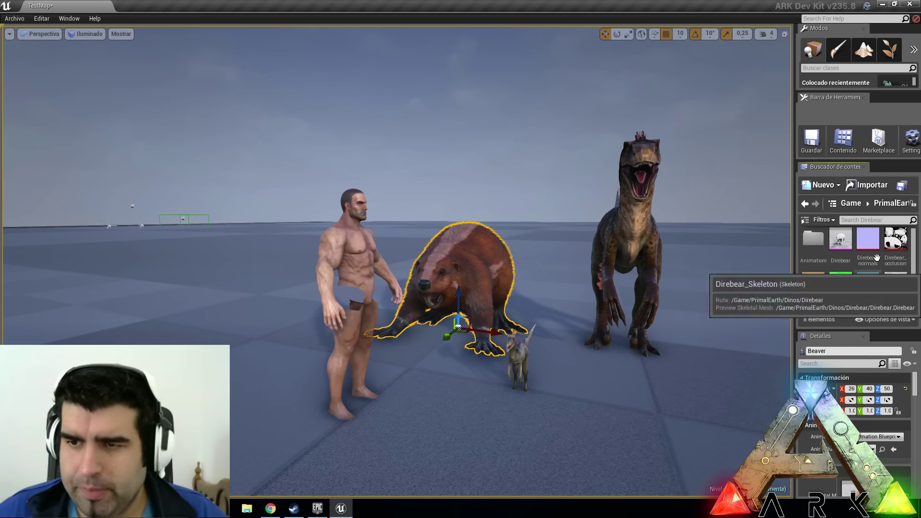
Step: Place the Direbear skeletal mesh in the level beside the Raptor, on the side away from the Beaver
drag(842, 245, 801, 272)
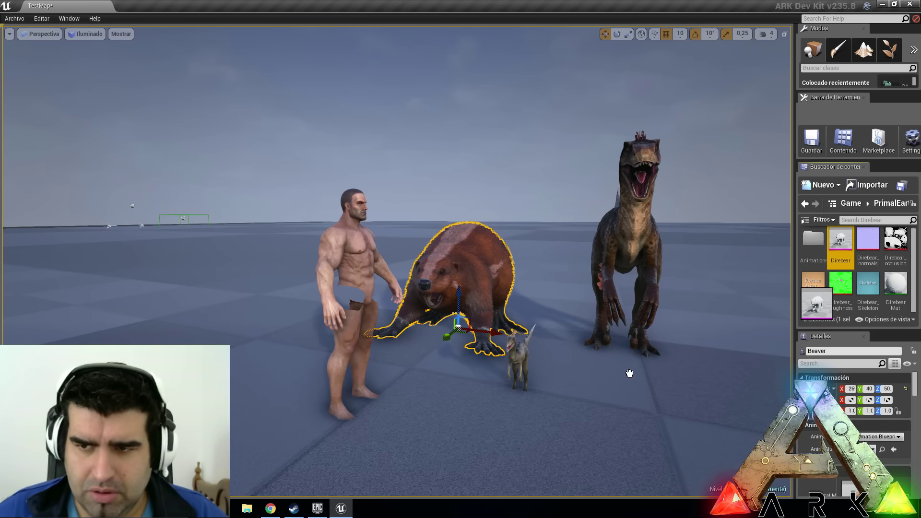
drag(661, 378, 737, 381)
right_drag(547, 326, 580, 341)
right_drag(497, 330, 543, 325)
key(w)
key(s)
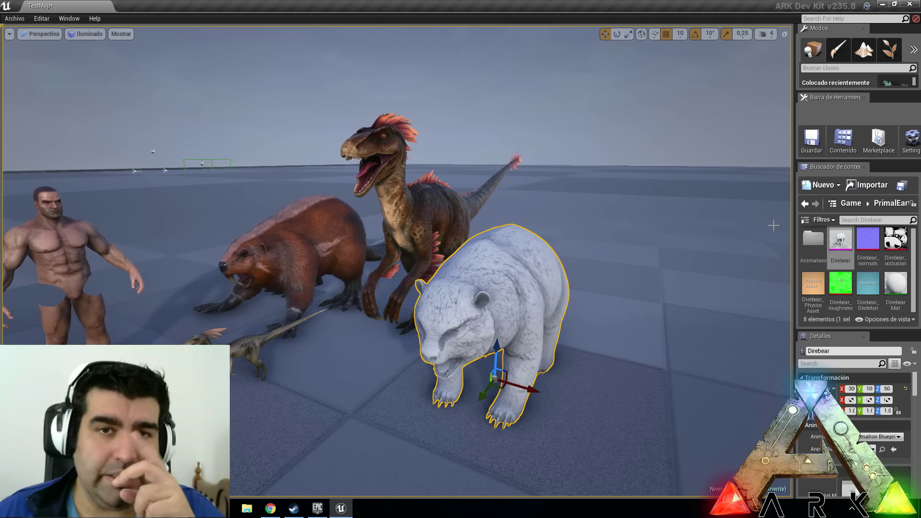
Step: Look at the Direbear up close and set its scale to 1.5 on the X, Y and Z axes
right_drag(594, 330, 533, 340)
key(d)
key(w)
key(s)
key(a)
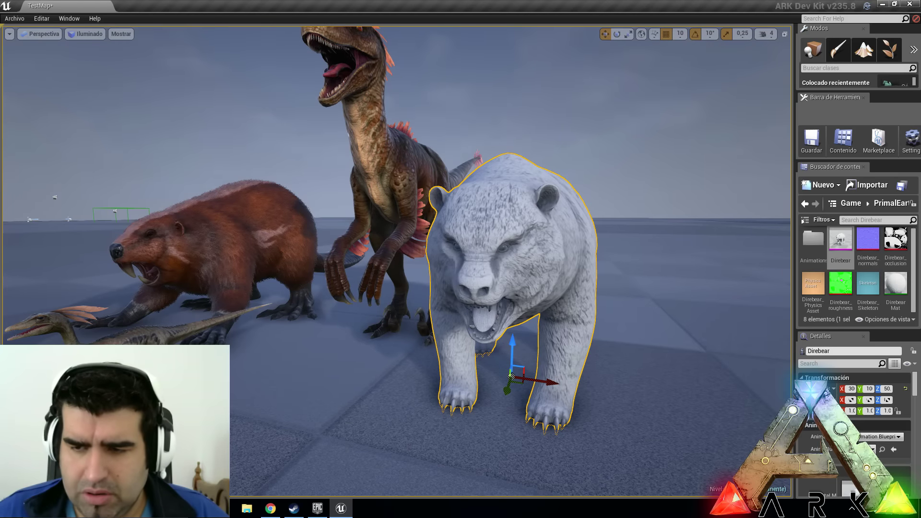
click(869, 411)
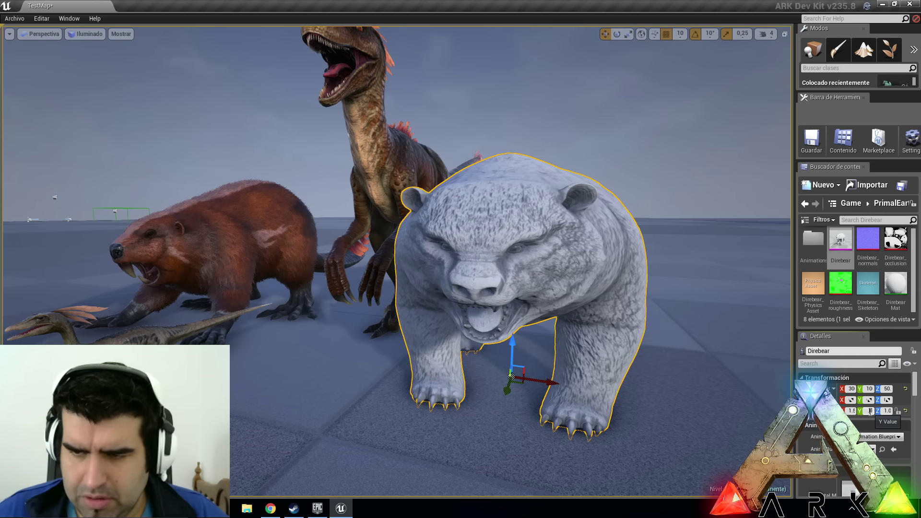
key(Return)
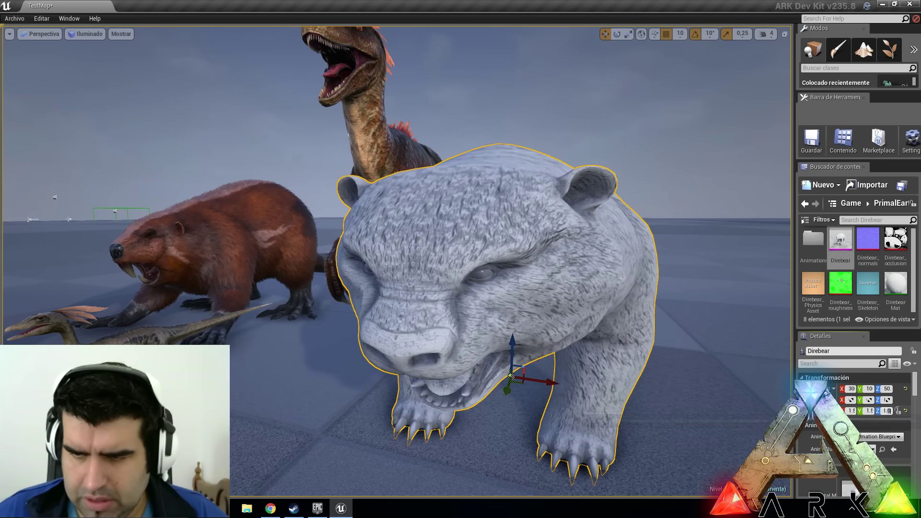
key(Return)
Step: Move the Direbear farther away from the Raptor along the X axis and reset its scale to the default 1.0
scroll(460, 221, down, 8)
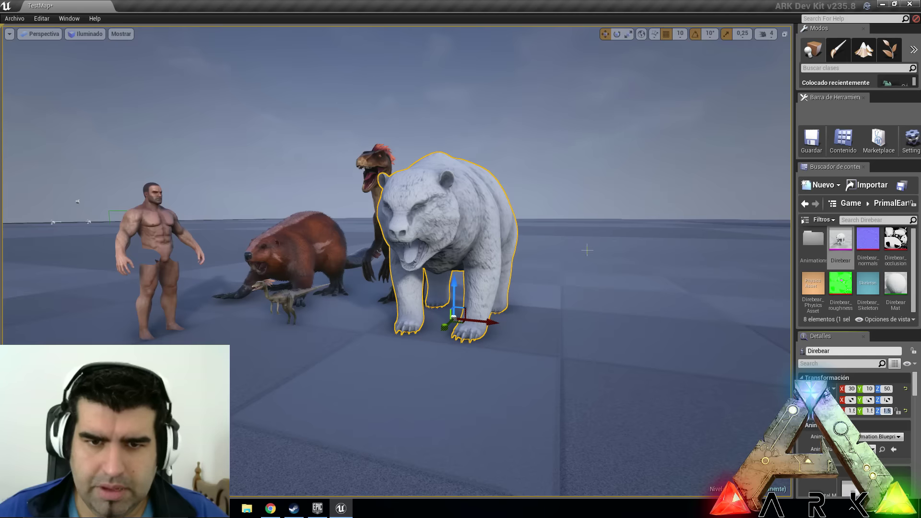
right_drag(460, 221, 500, 228)
key(a)
mouse_move(458, 251)
right_down()
mouse_move(450, 244)
mouse_move(489, 222)
mouse_move(458, 251)
right_up()
key(w)
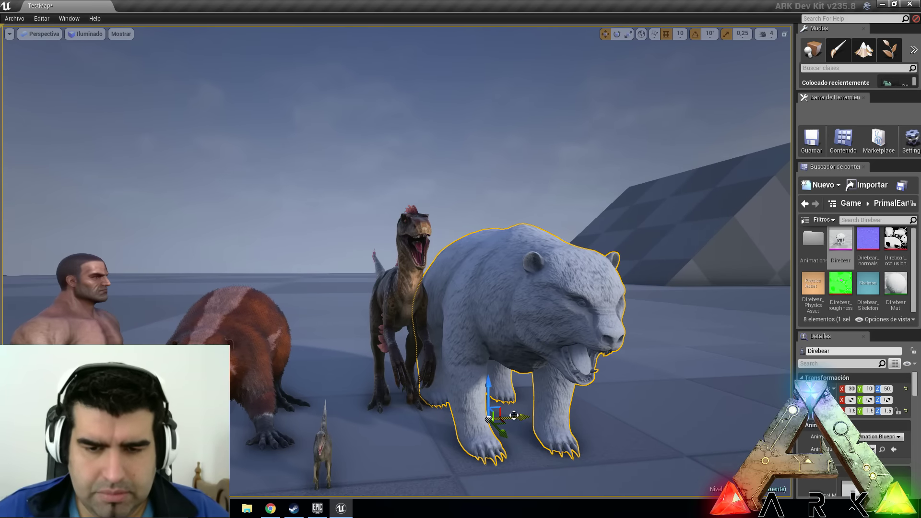
drag(516, 418, 560, 416)
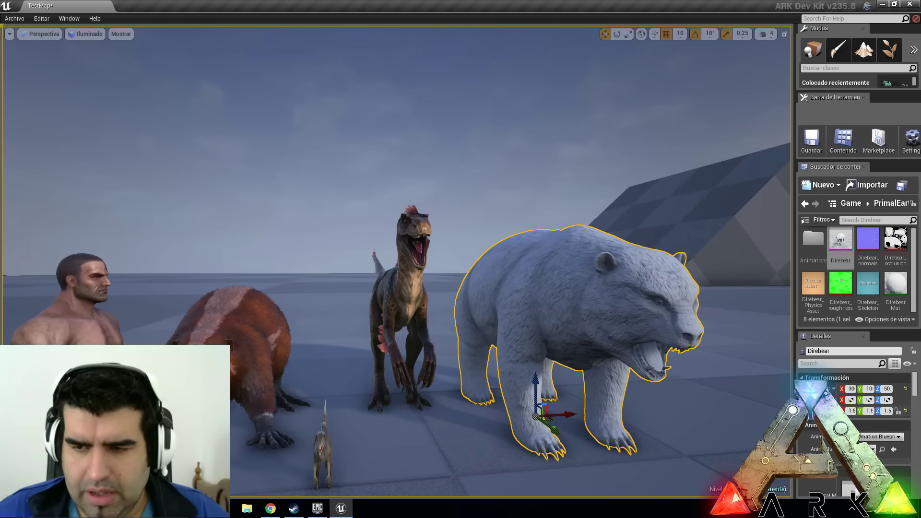
click(906, 411)
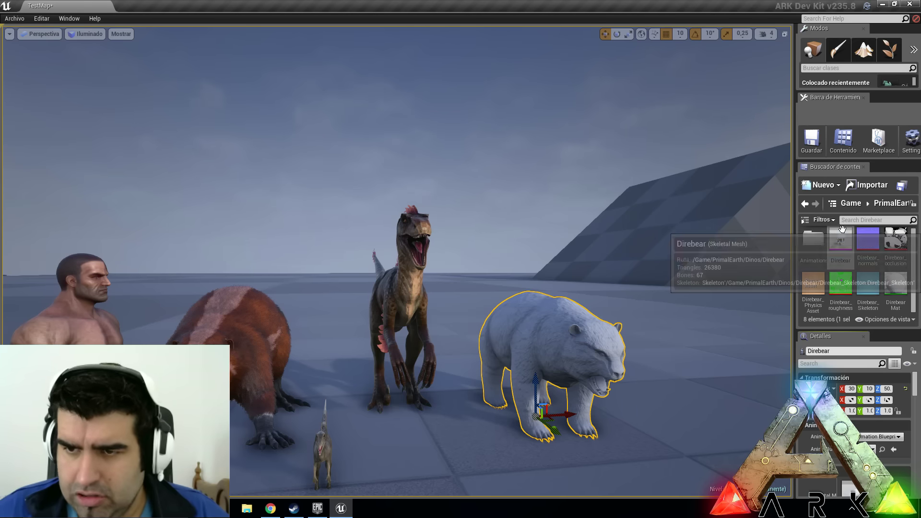
Step: Open the Direbear skeletal mesh, switch it to animation mode and frame the bear's side and head in the preview
double_click(841, 242)
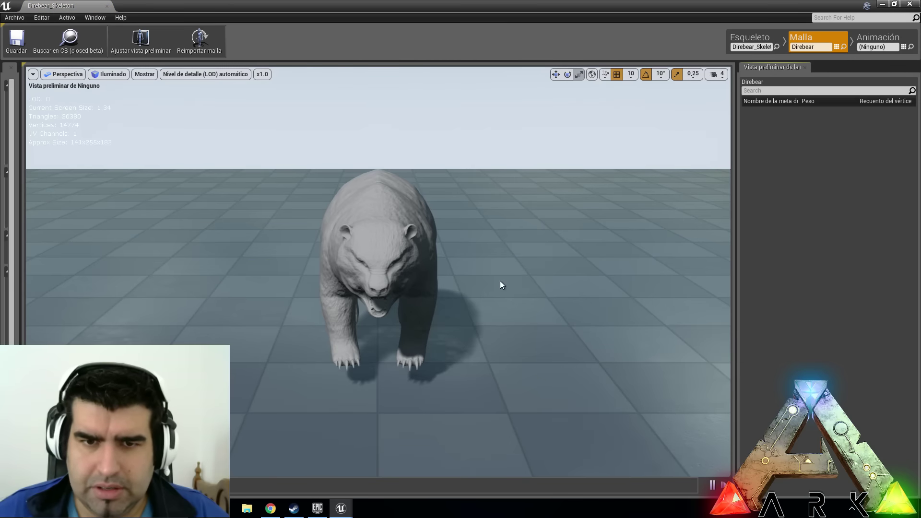
click(864, 32)
right_drag(496, 261, 465, 254)
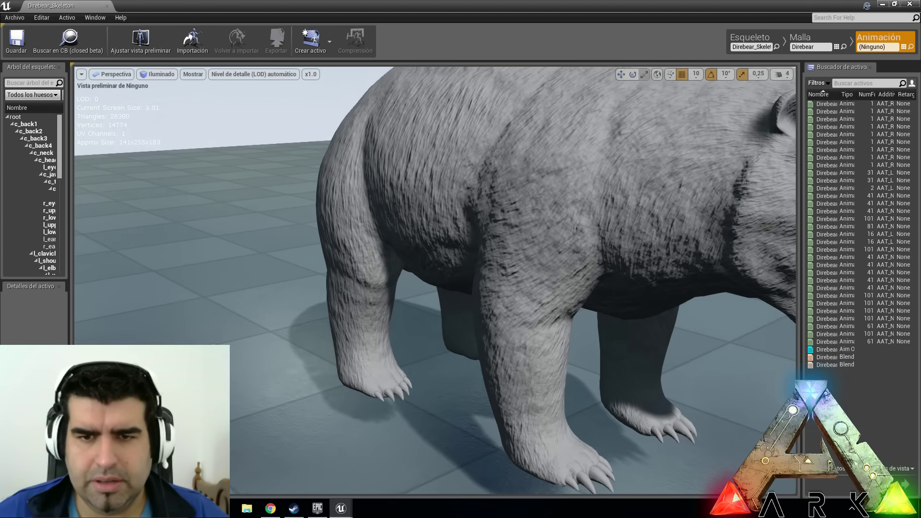
drag(379, 240, 507, 257)
right_drag(507, 254, 575, 295)
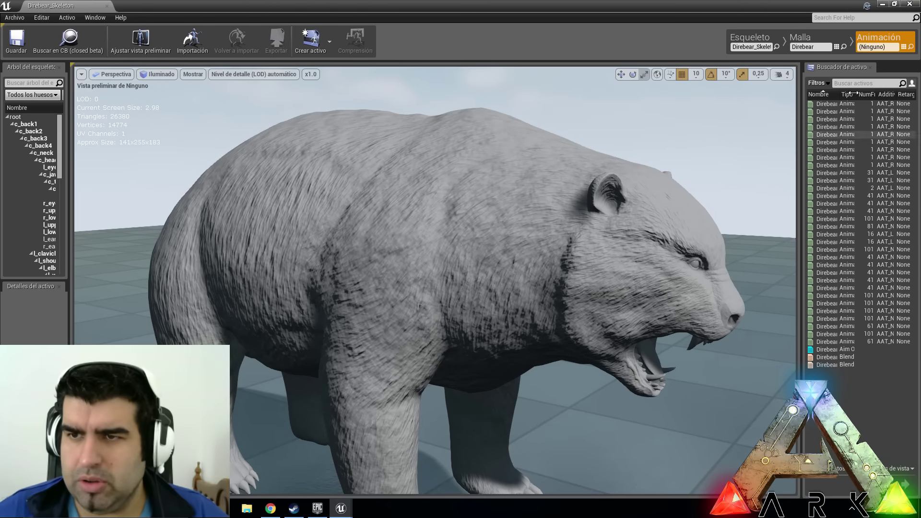
Step: Widen the name column of the animation list and play the Direbear-Eat animation with the whole bear in view
drag(838, 94, 867, 94)
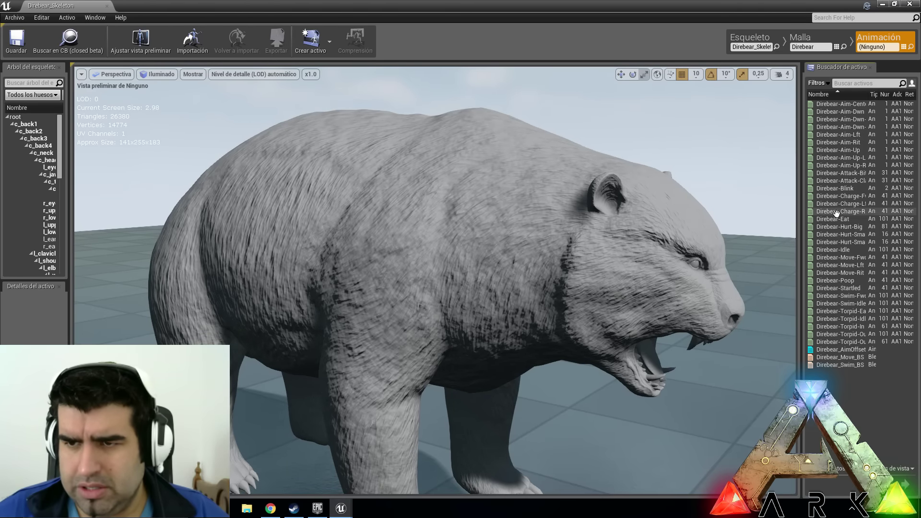
double_click(839, 220)
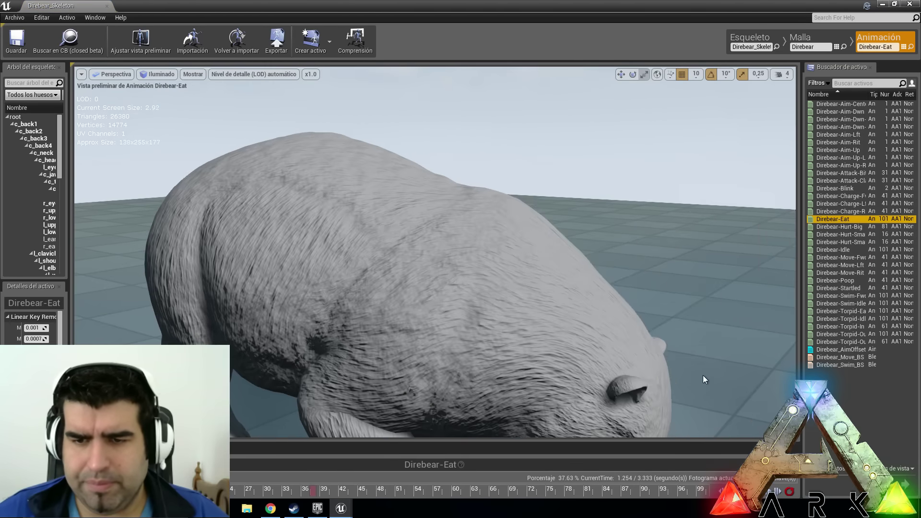
scroll(703, 375, down, 5)
scroll(602, 360, up, 3)
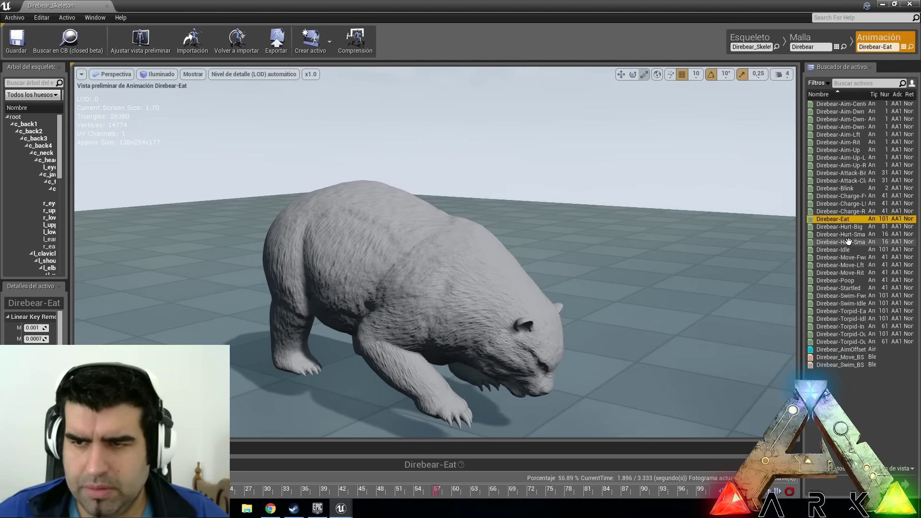
Step: Preview the Direbear's Hurt-Small-Lft, Attack-Claw, Attack-Bite and Startled animations one after another
click(852, 232)
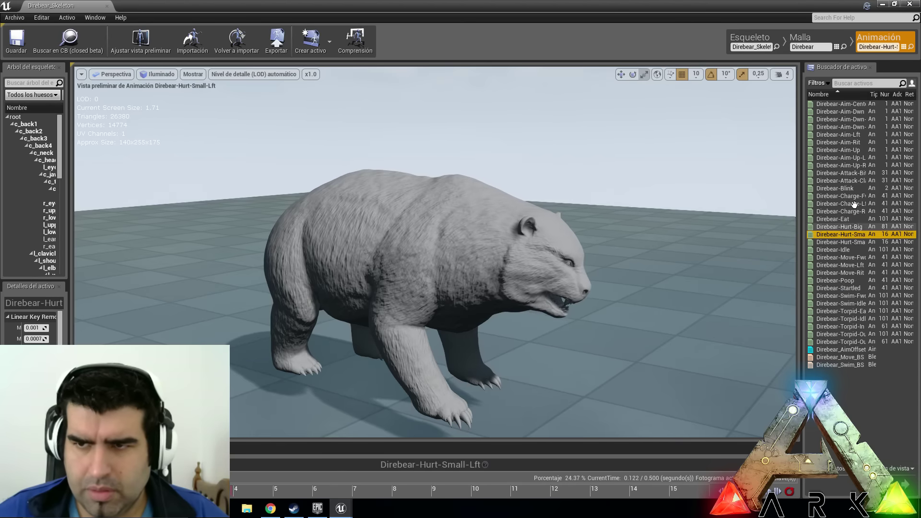
click(847, 181)
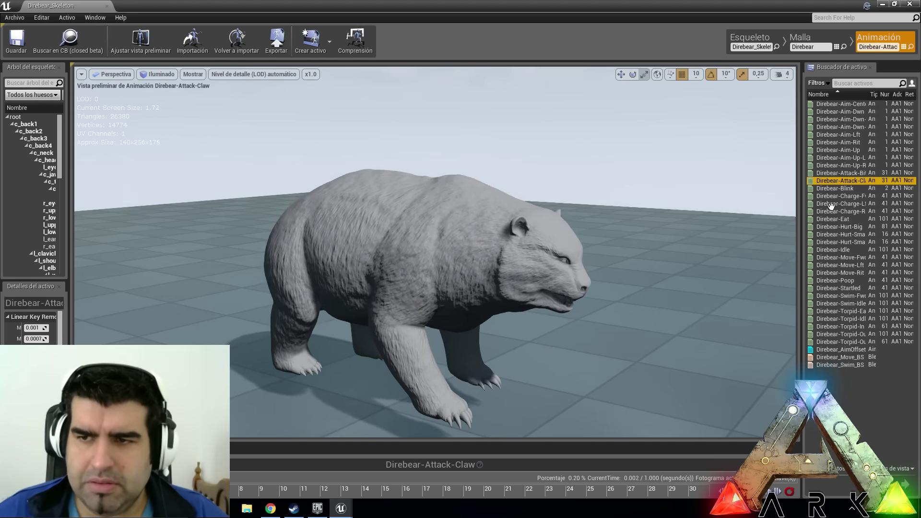
click(855, 174)
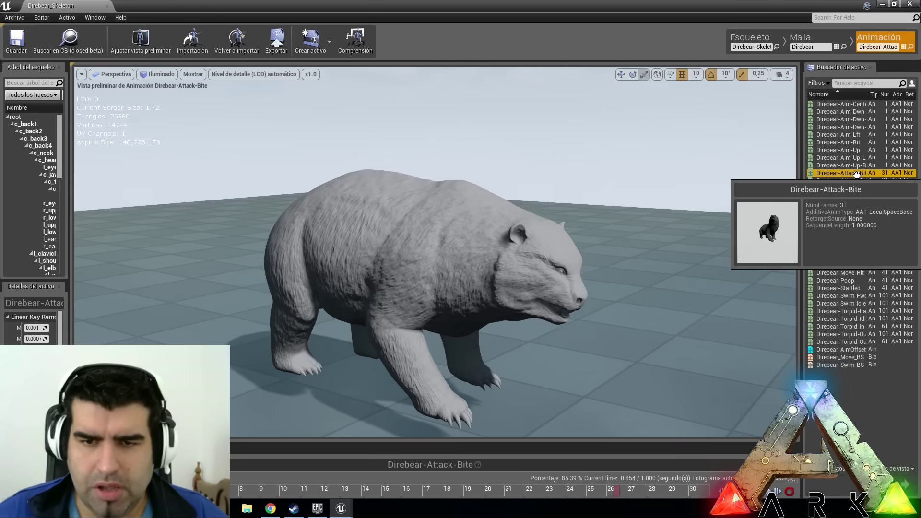
click(842, 288)
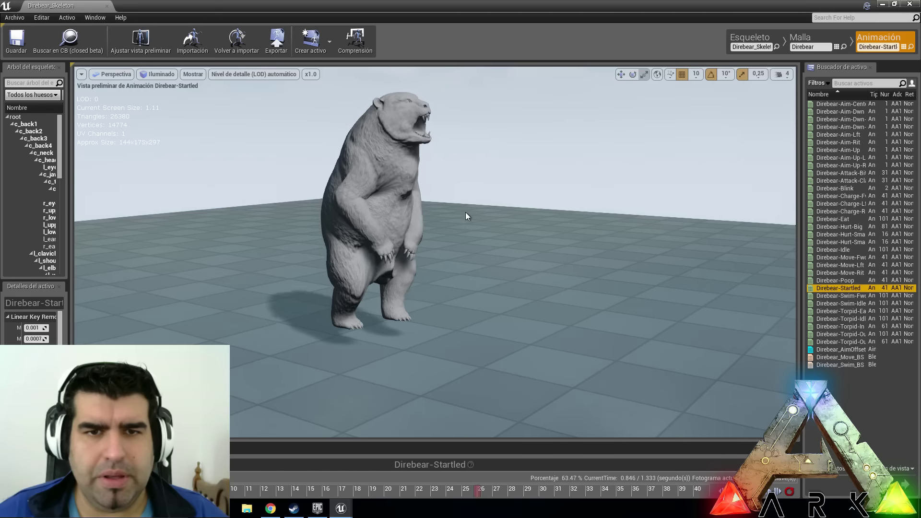
Step: Preview the Direbear's forward, left and right movement animations: Move-Fwd, Move-Lft and Move-Rit
click(838, 259)
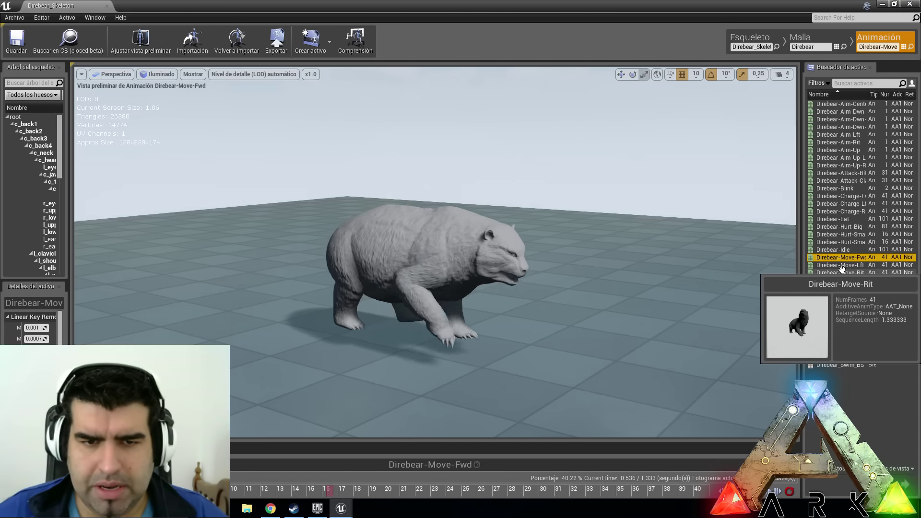
double_click(846, 266)
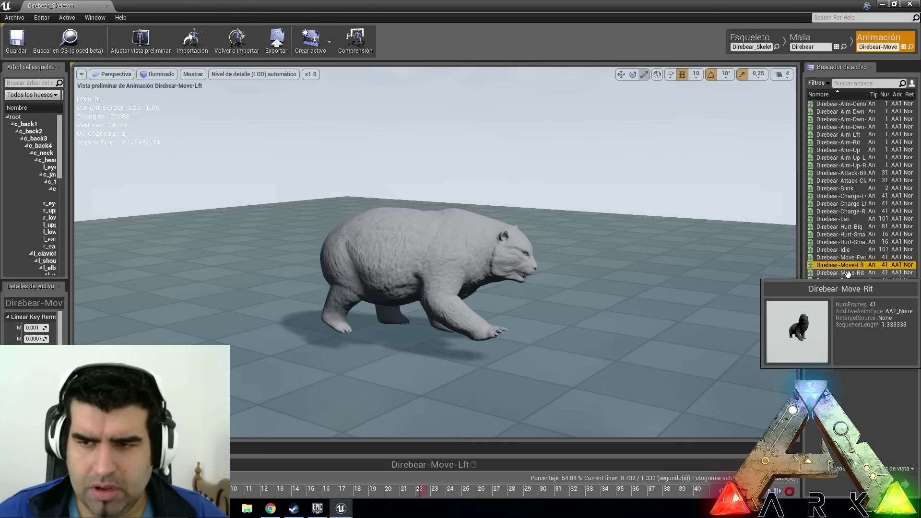
click(848, 273)
click(847, 273)
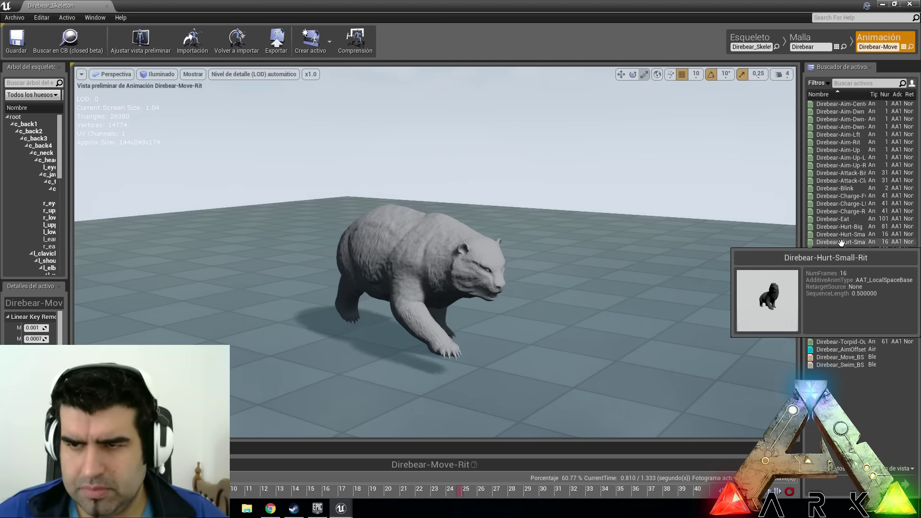
Step: Preview the Direbear's Hurt-Small-Rit, Poop, Torpid-Out-Wild and Torpid-Out-Tamed animations
click(841, 242)
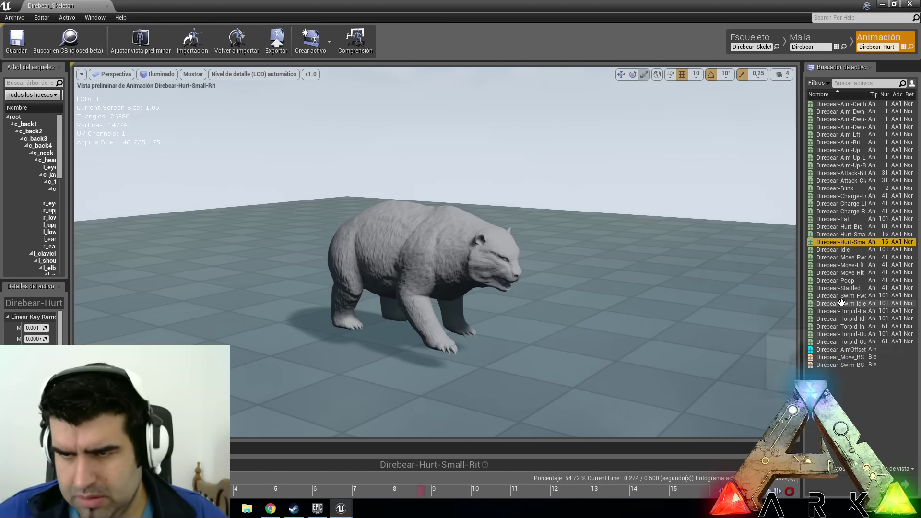
click(833, 281)
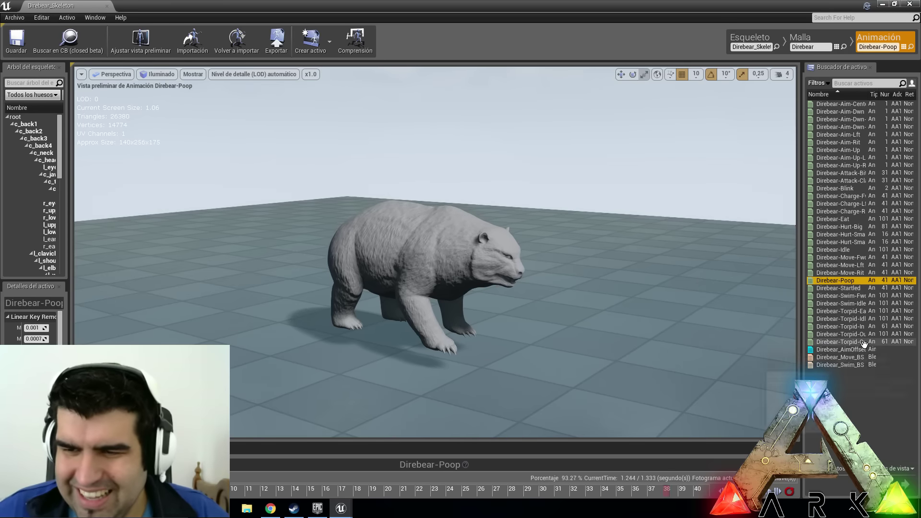
click(838, 341)
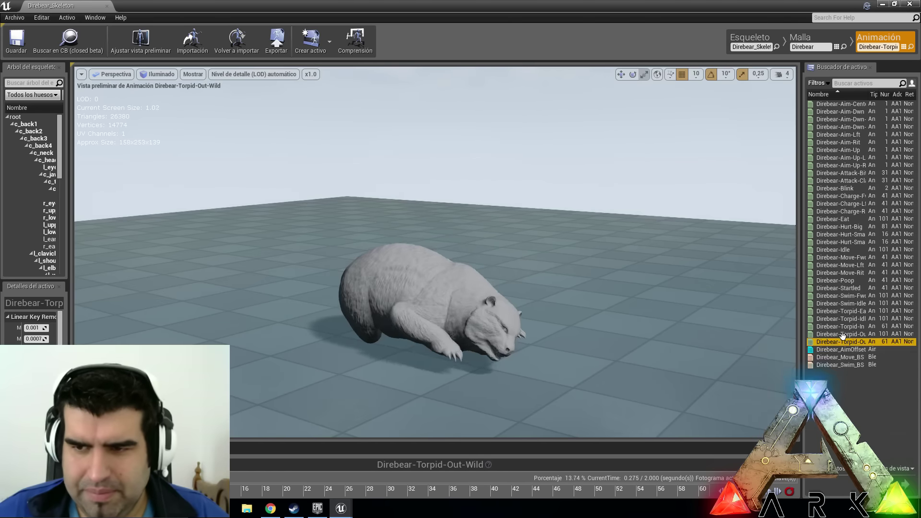
click(842, 334)
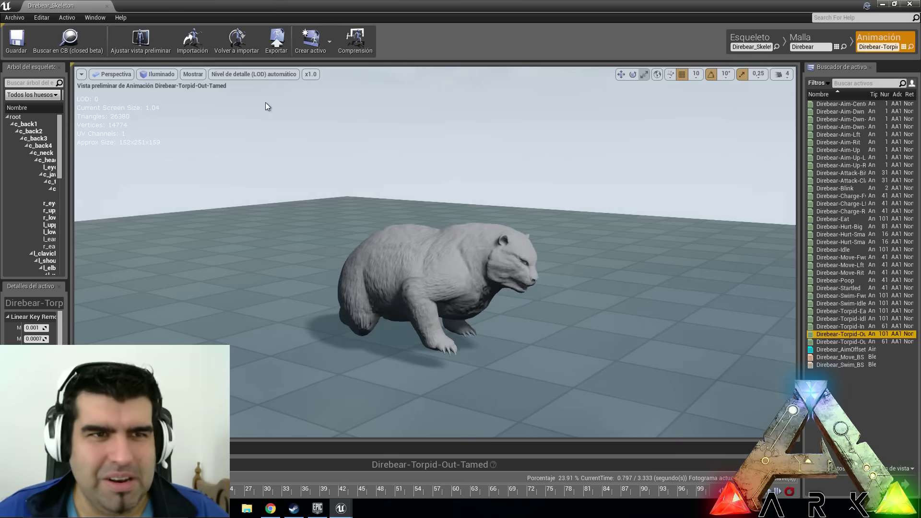
Step: Close the Direbear skeleton editor and open the Lystrosaurus folder inside the Dinos content folder
click(108, 6)
right_drag(500, 366, 545, 357)
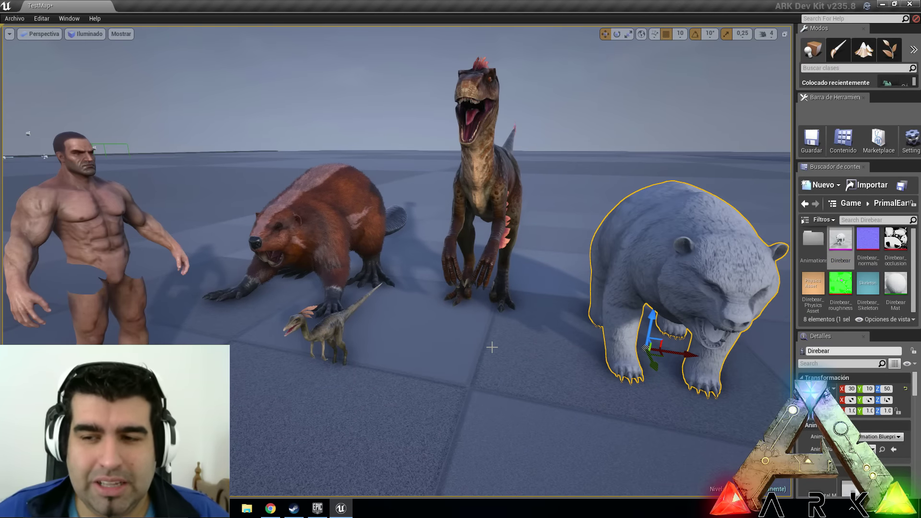
click(891, 206)
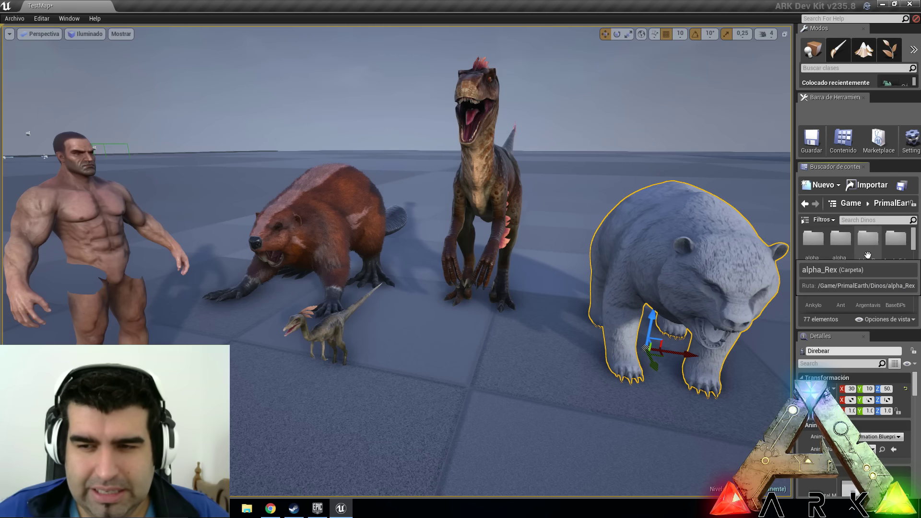
scroll(867, 254, down, 3)
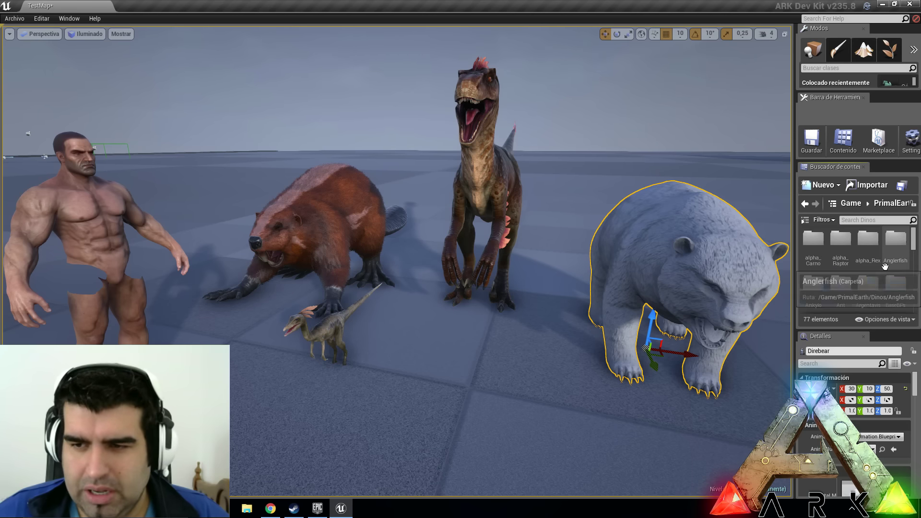
scroll(887, 288, down, 5)
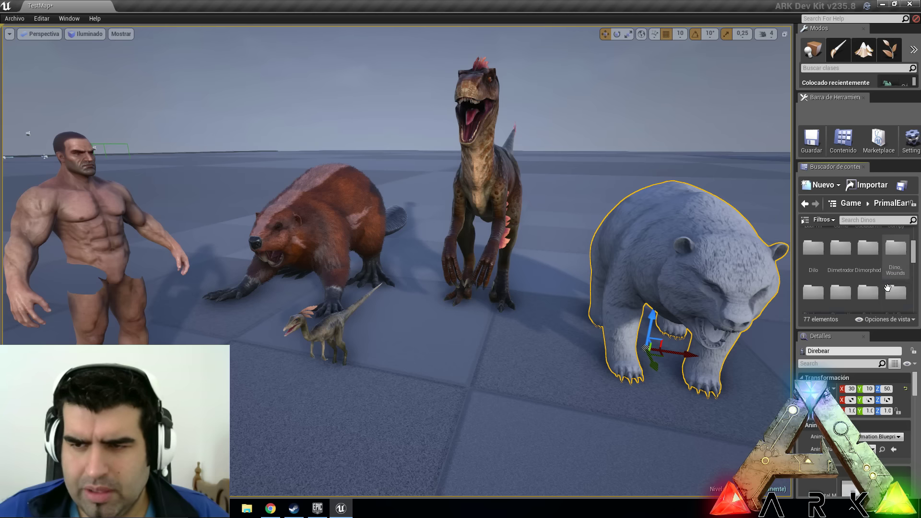
scroll(886, 287, down, 4)
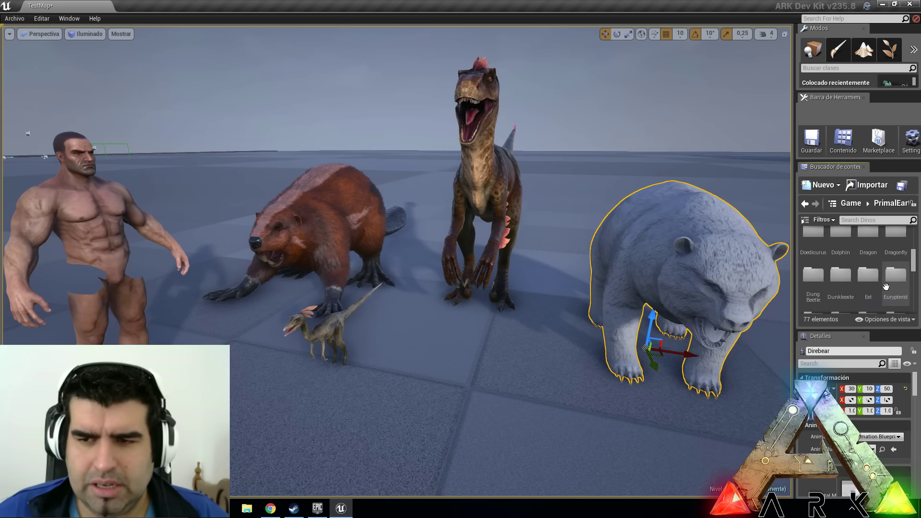
scroll(886, 287, down, 1)
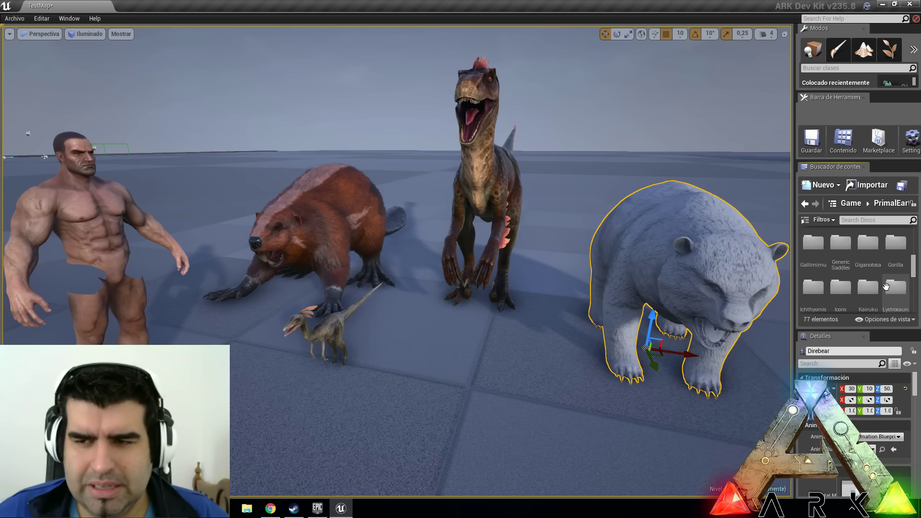
scroll(886, 286, up, 1)
scroll(886, 286, down, 1)
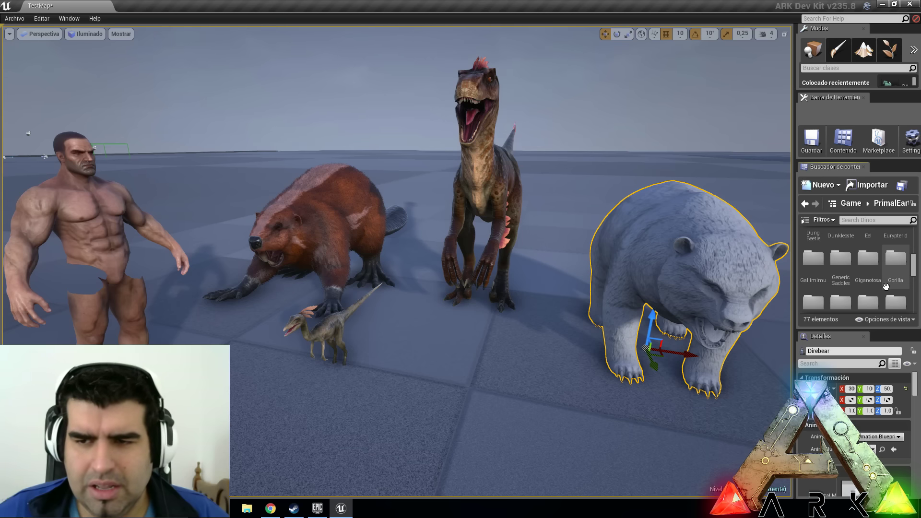
scroll(859, 286, down, 1)
scroll(864, 287, up, 1)
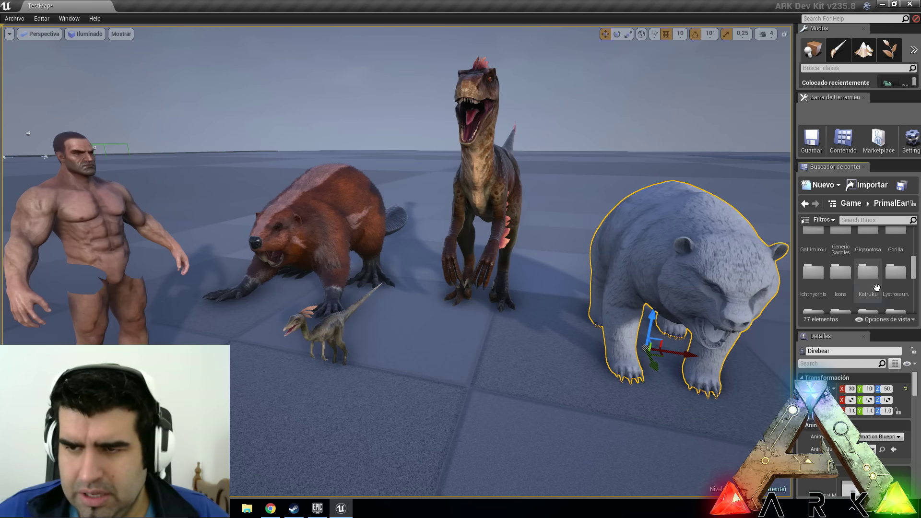
double_click(895, 257)
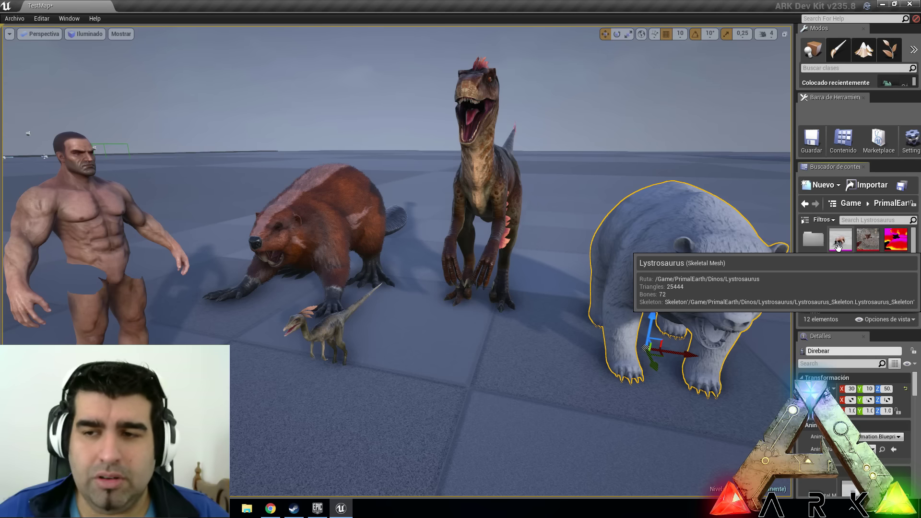
Step: Place the Lystrosaurus skeletal mesh on the floor in front of the Raptor
drag(838, 248, 475, 340)
scroll(650, 406, down, 3)
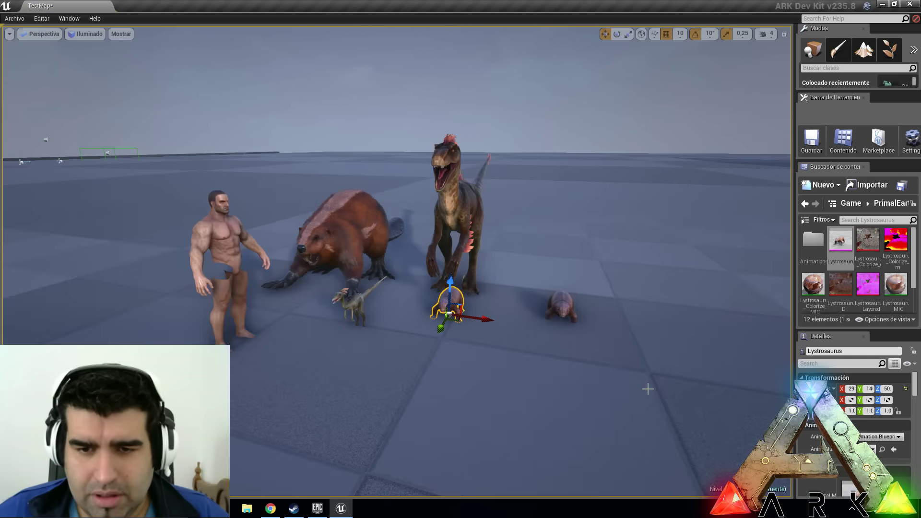
scroll(651, 391, up, 5)
click(755, 373)
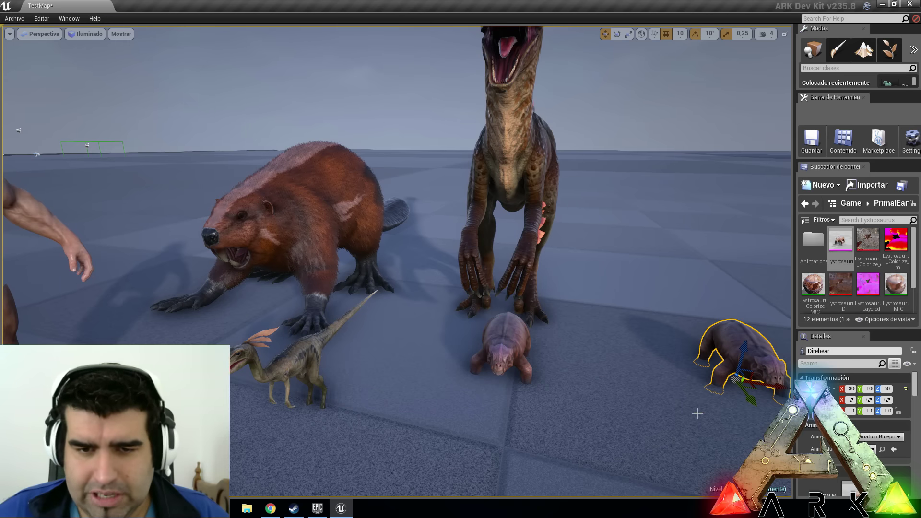
Step: Move the Lystrosaurus in front of the Raptor forward along the Y axis and raise it so its feet rest on the floor
right_drag(396, 261, 546, 274)
key(w)
key(a)
right_drag(701, 366, 607, 395)
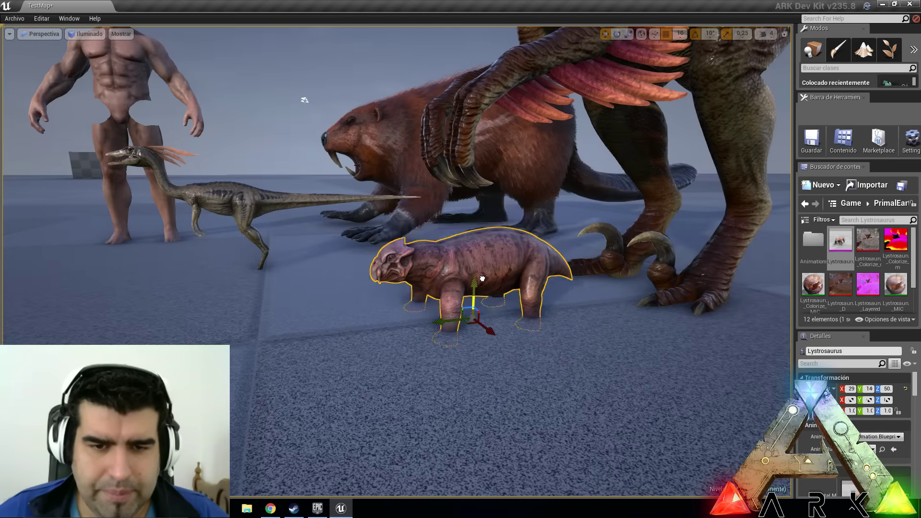
drag(440, 298, 247, 333)
right_drag(301, 336, 592, 305)
key(w)
key(s)
right_drag(114, 168, 299, 333)
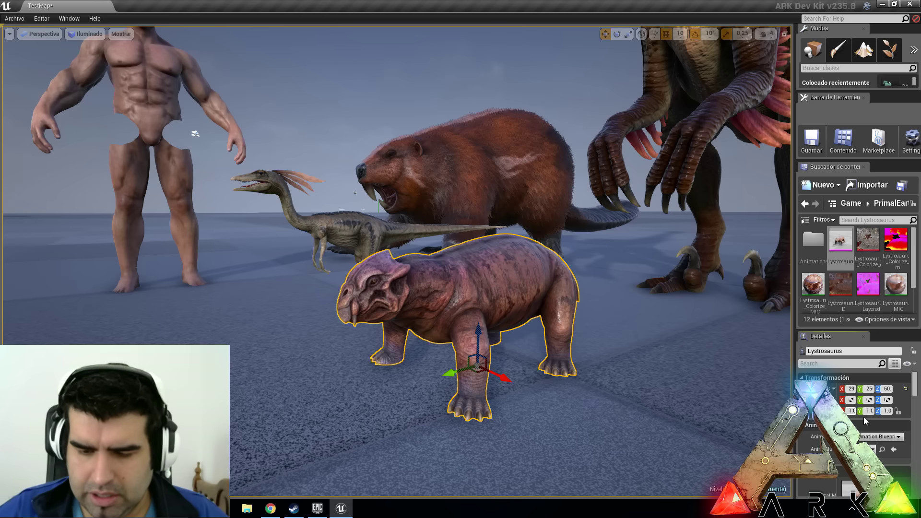
Step: Set the Lystrosaurus scale to 2.0 on the X, Y and Z axes and view it among the other models
key(Return)
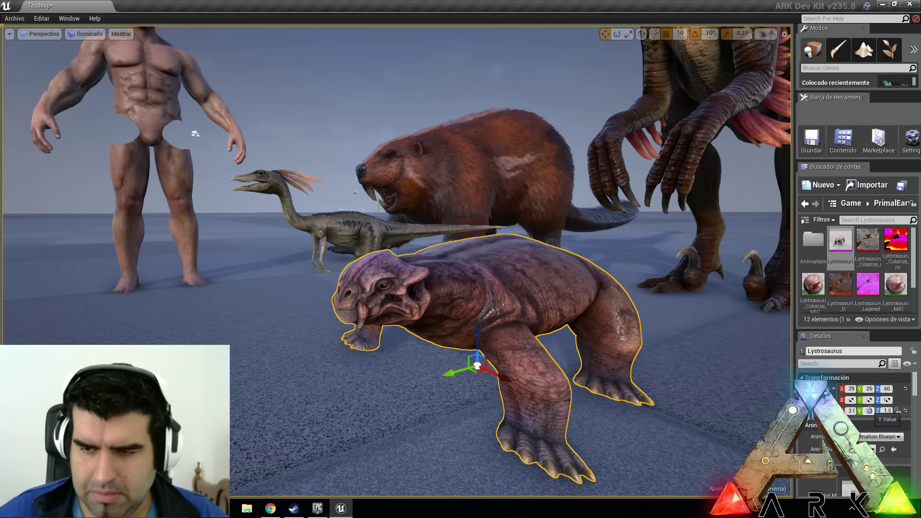
click(869, 411)
text(2)
key(Return)
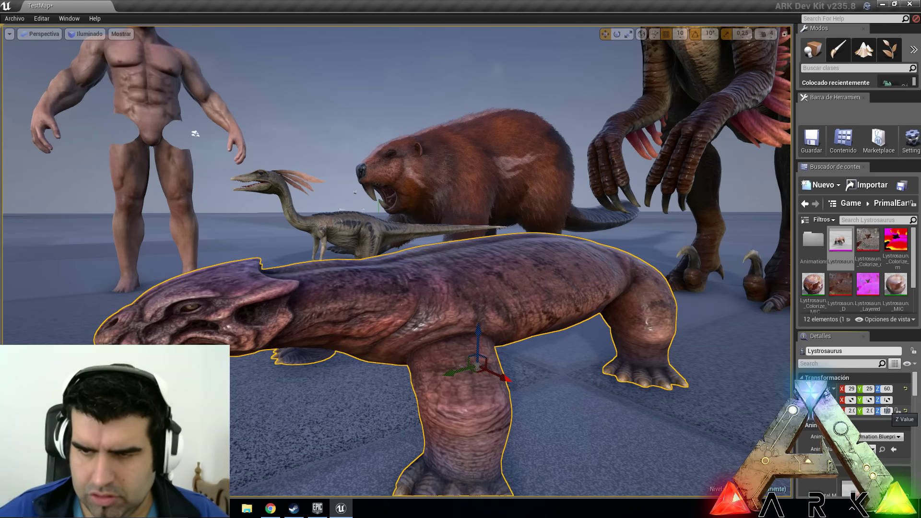
text(2)
key(Return)
scroll(633, 302, down, 10)
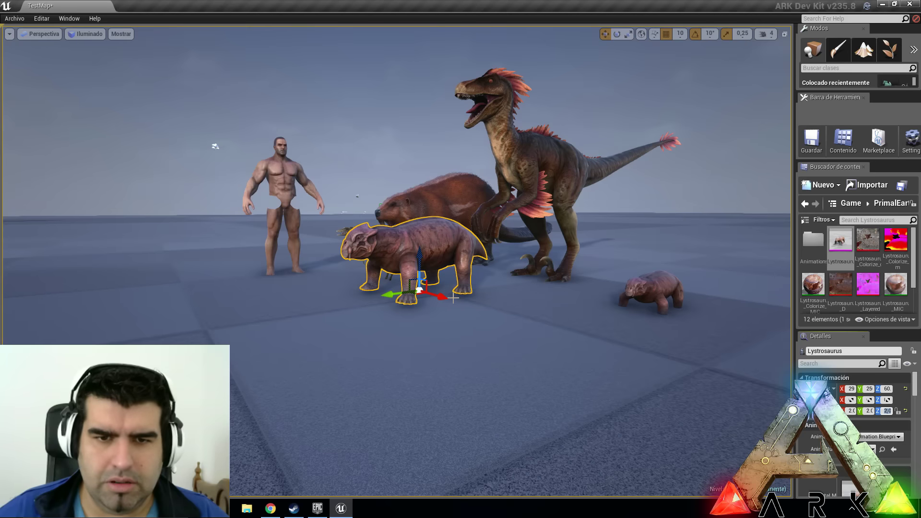
Step: Move the smaller Lystrosaurus forward beside the enlarged one, raise it onto the floor and compare both up close
mouse_move(630, 330)
right_down()
mouse_move(509, 273)
mouse_move(465, 283)
mouse_move(630, 330)
right_up()
key(w)
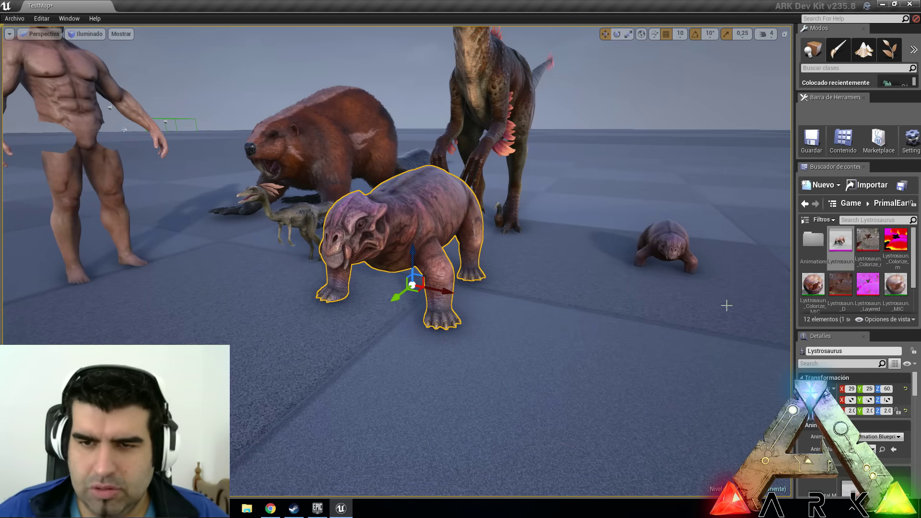
click(676, 276)
drag(662, 277, 661, 421)
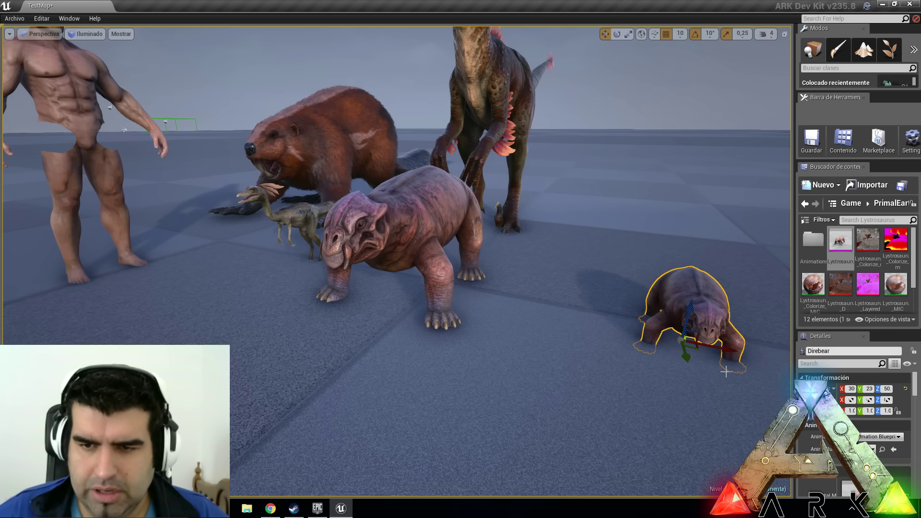
drag(714, 349, 547, 274)
right_drag(636, 348, 633, 288)
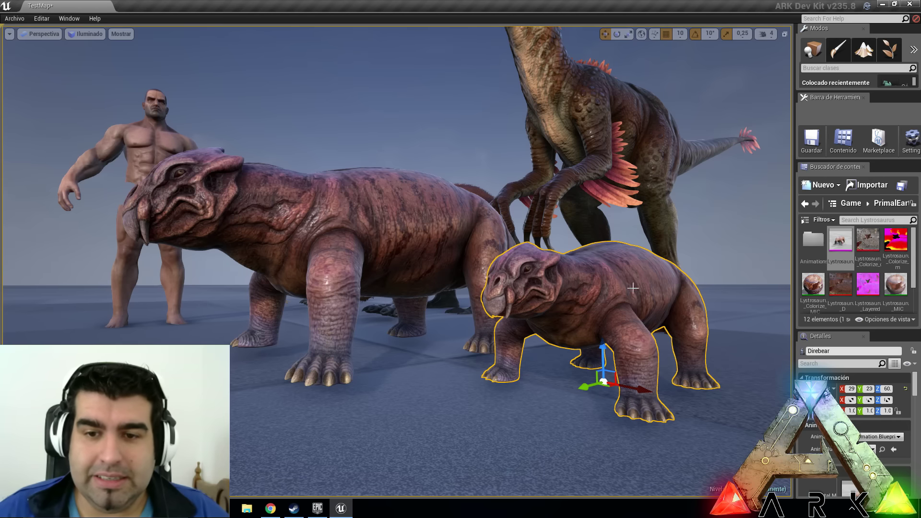
Step: Open the Lystrosaurus skeletal mesh, inspect it from the side and switch the editor to animation mode
double_click(843, 245)
mouse_move(397, 303)
right_down()
mouse_move(475, 335)
mouse_move(345, 312)
mouse_move(431, 345)
mouse_move(422, 288)
mouse_move(335, 278)
mouse_move(393, 307)
right_up()
drag(460, 292, 411, 299)
mouse_move(495, 287)
right_down()
mouse_move(495, 249)
mouse_move(446, 278)
mouse_move(475, 254)
mouse_move(495, 286)
right_up()
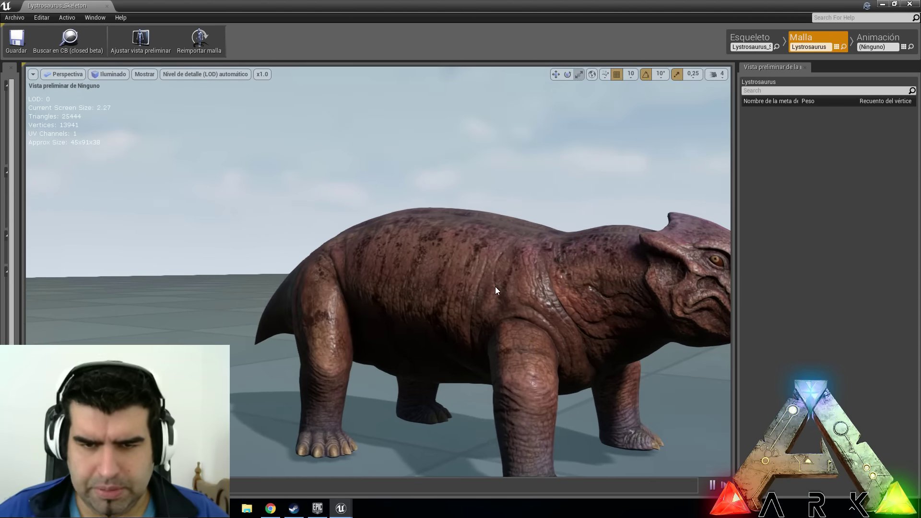
click(870, 50)
drag(614, 243, 619, 326)
right_drag(618, 326, 772, 146)
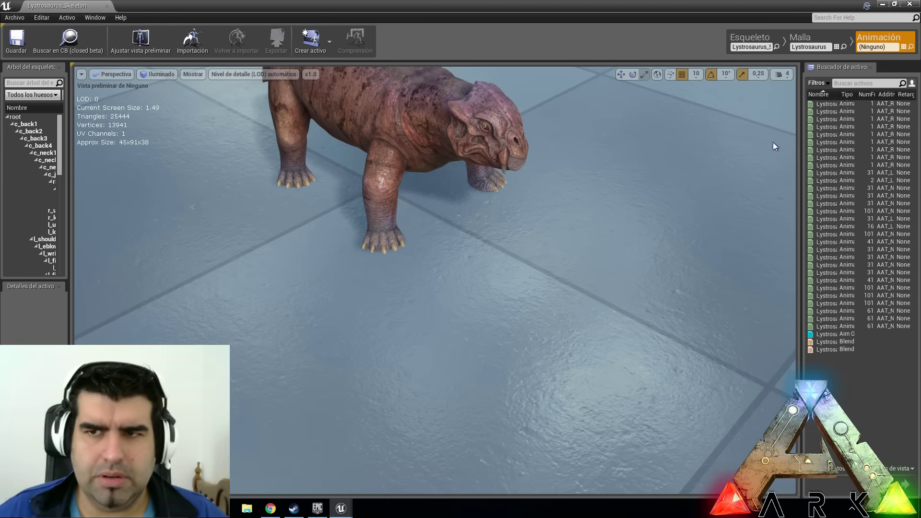
Step: Set the preview camera speed to 2 and frame the whole Lystrosaurus from its front side
click(781, 75)
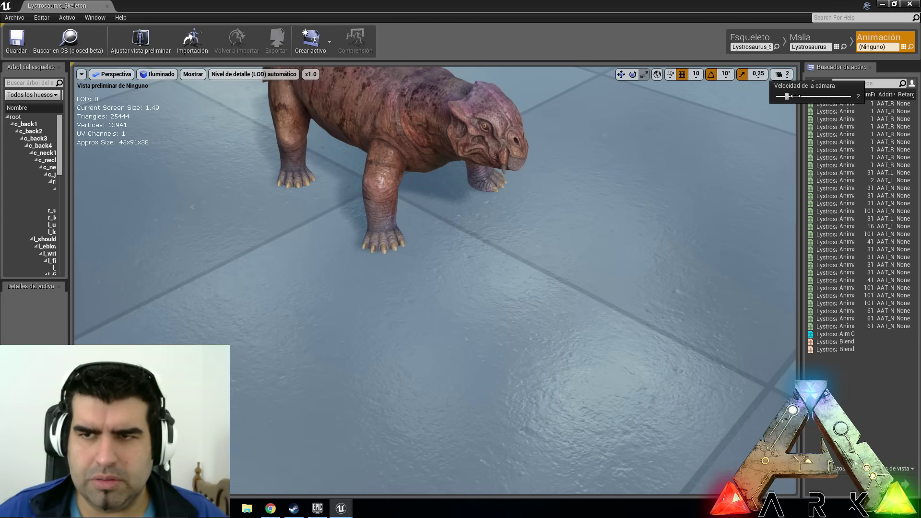
click(556, 228)
right_drag(557, 228, 557, 149)
right_drag(566, 196, 566, 237)
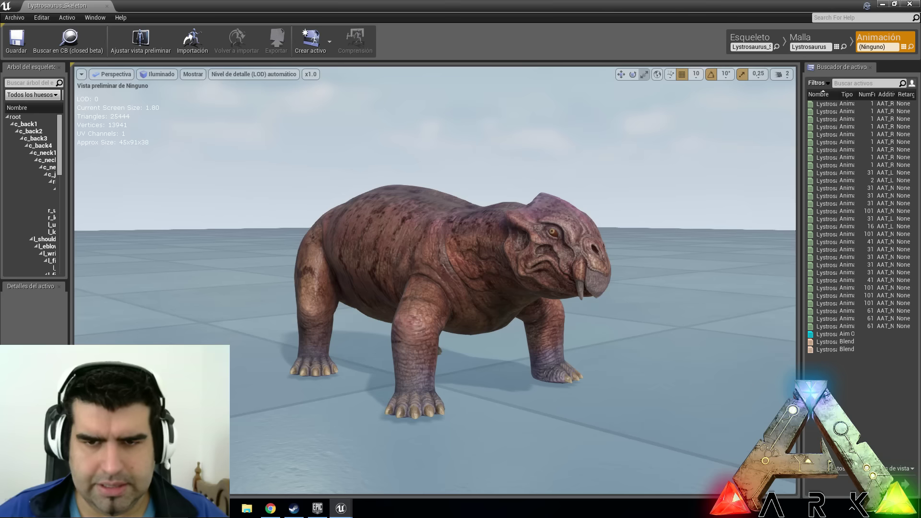
right_drag(573, 196, 513, 247)
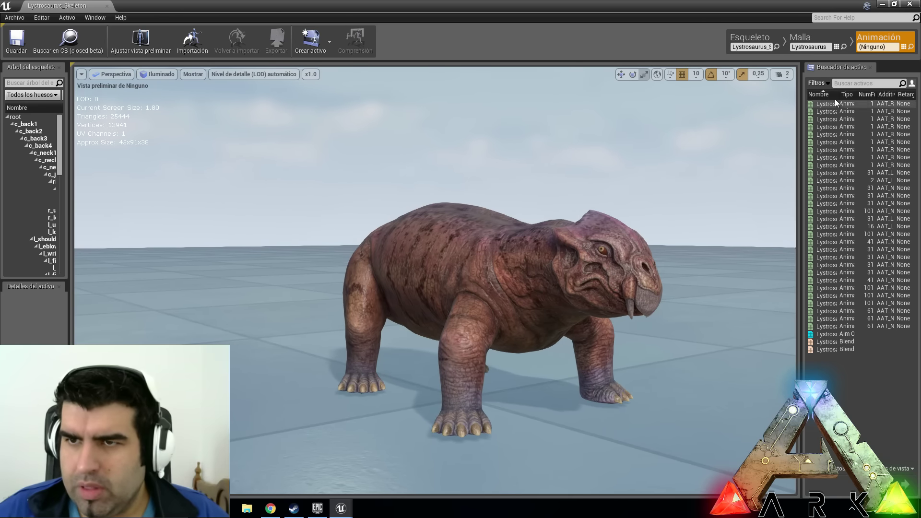
Step: Widen the asset name column and preview the Lystrosaurus Eat, Idle and Charge-Fwd animations
drag(838, 94, 885, 99)
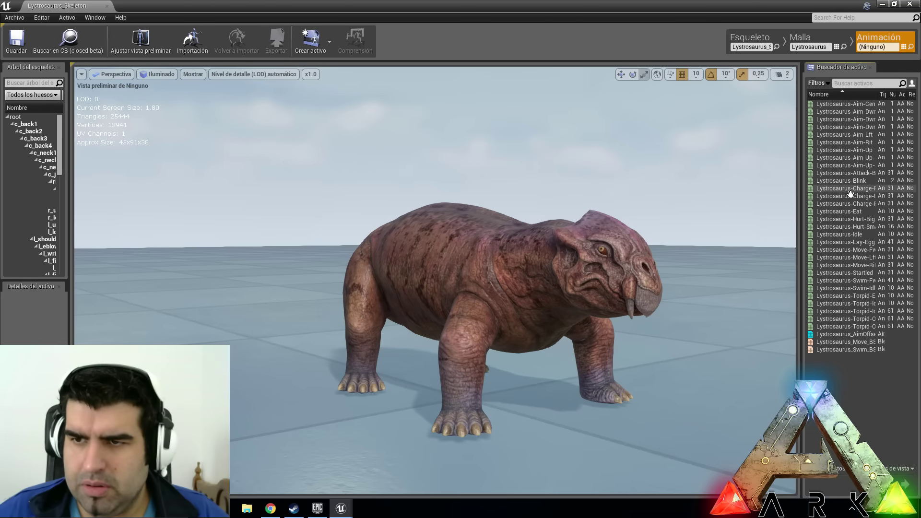
click(847, 211)
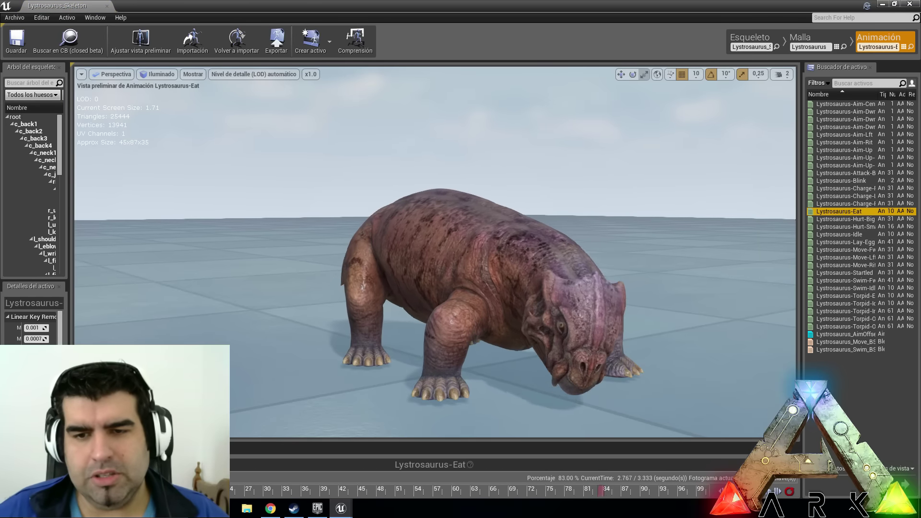
click(841, 234)
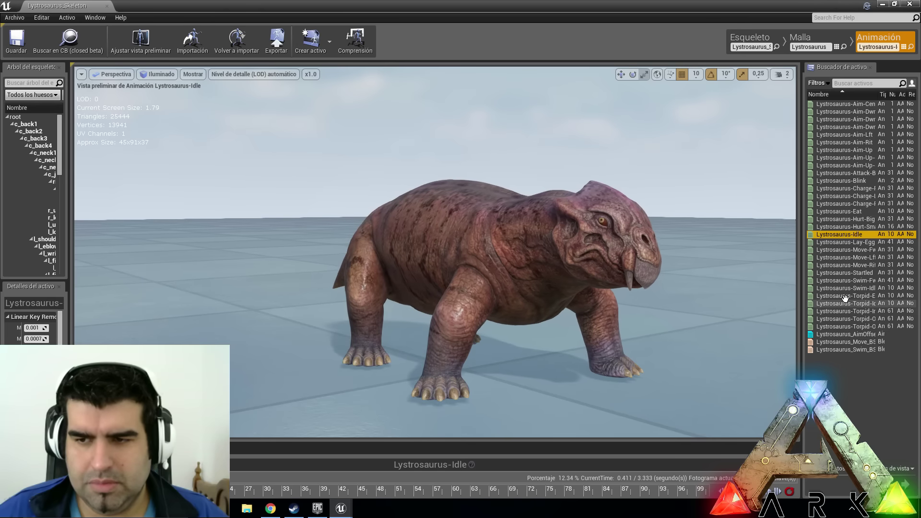
click(842, 190)
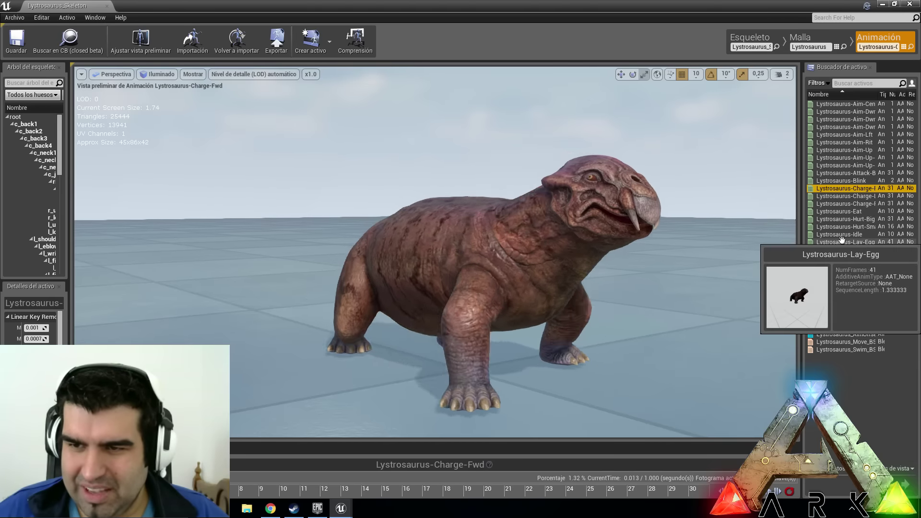
Step: Preview the Lystrosaurus Lay-Egg, forward and left Move, and Startled animations
double_click(842, 241)
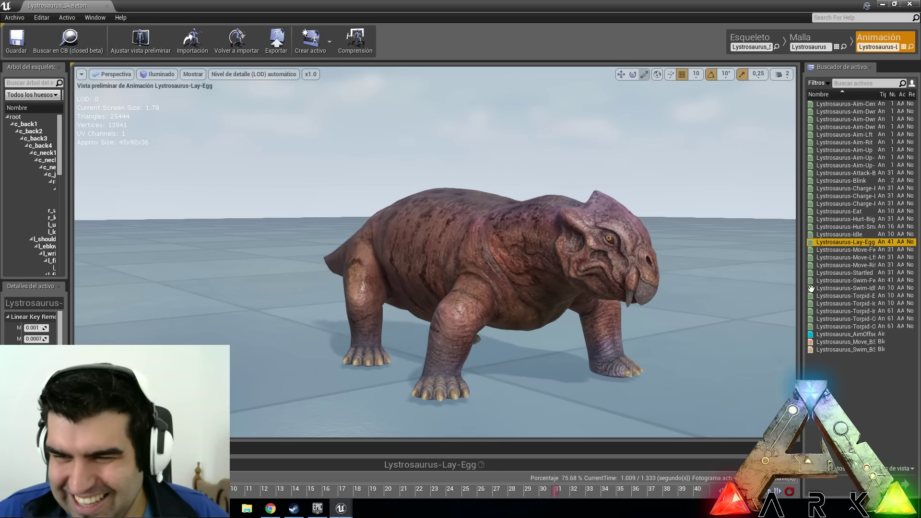
click(849, 250)
click(849, 258)
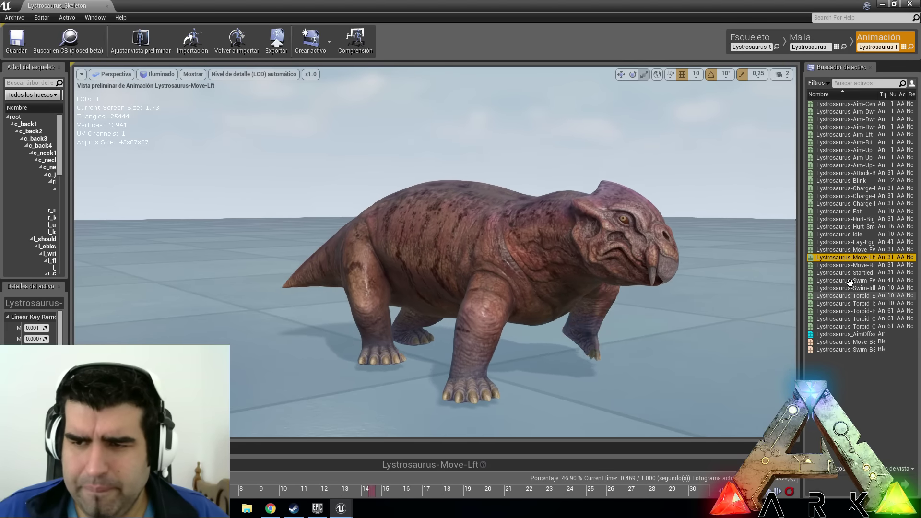
click(849, 273)
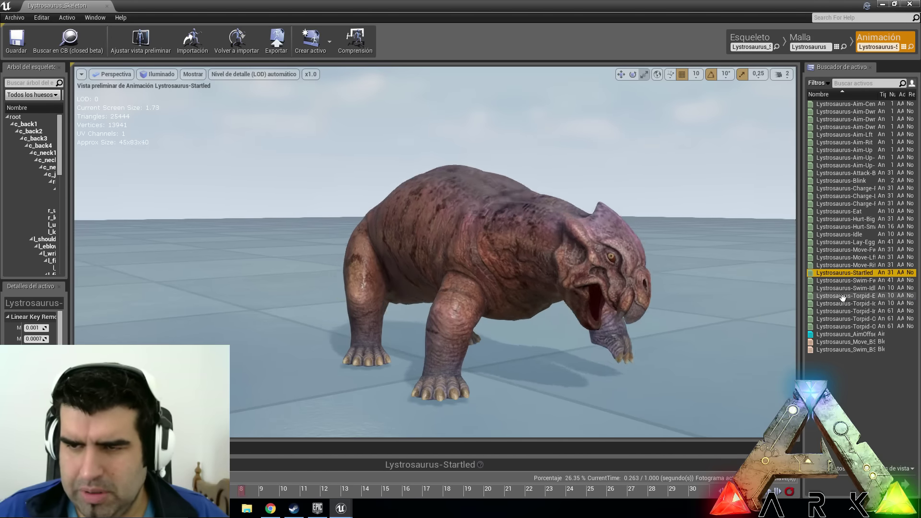
Step: Preview the Torpid-Eat, Torpid-In, Torpid-Out-Tamed and Torpid-Out-Wild animations from the other side, ending with Idle
click(842, 297)
right_drag(435, 252, 384, 295)
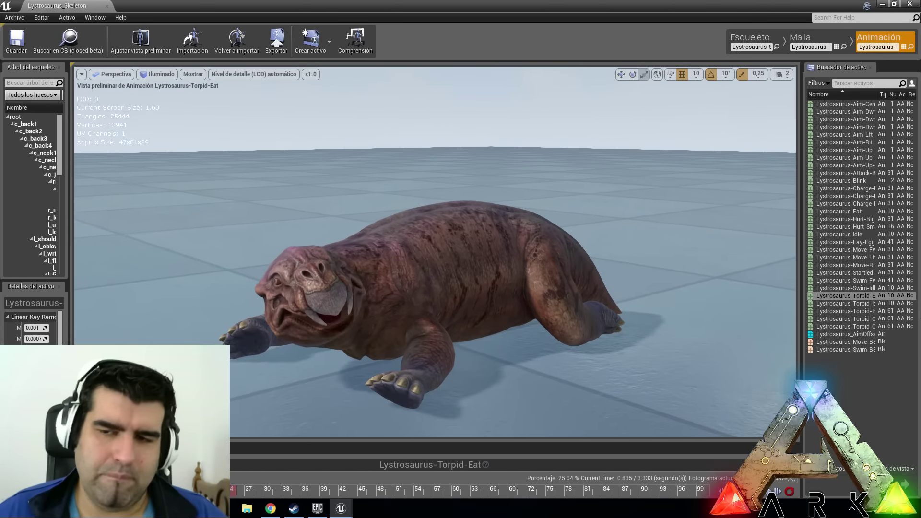
click(856, 309)
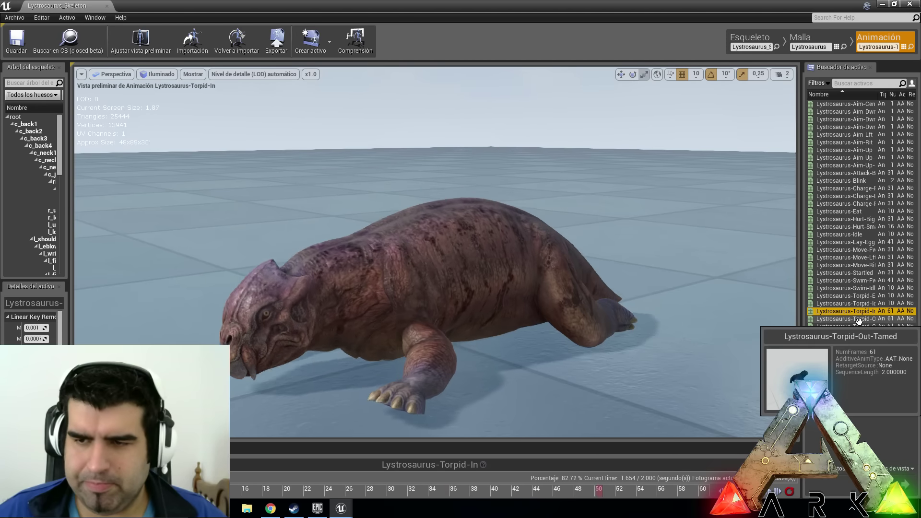
click(859, 319)
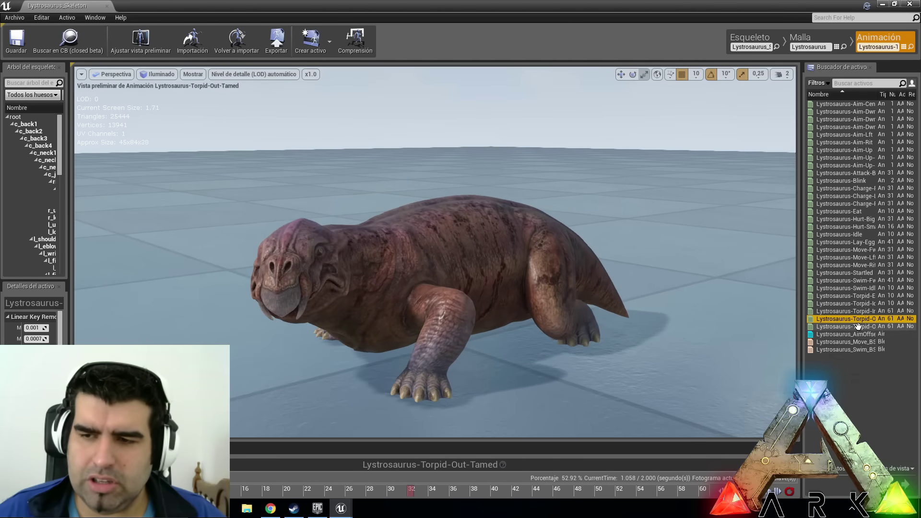
click(857, 326)
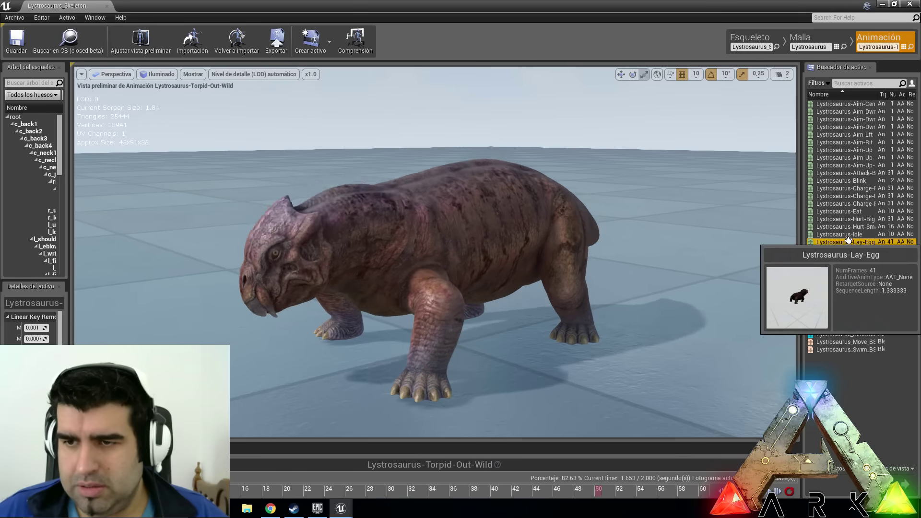
double_click(847, 234)
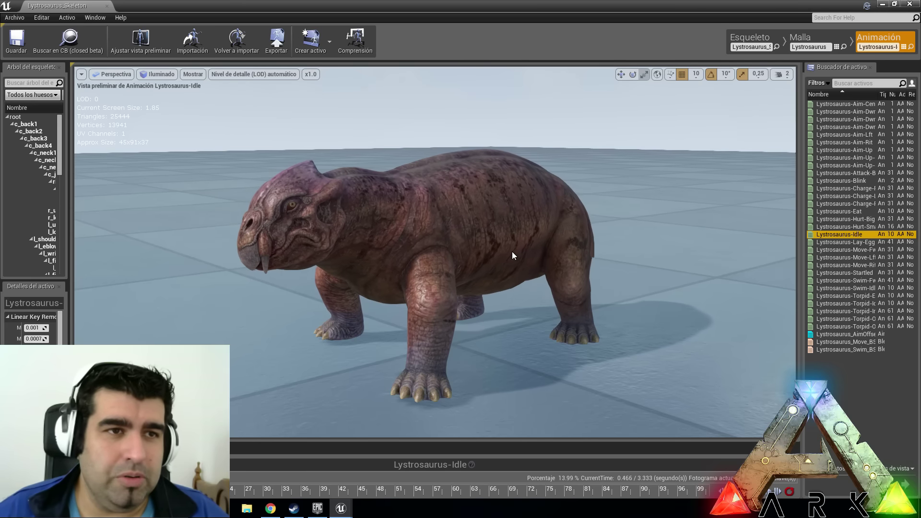
Step: Close the Lystrosaurus animation editor and delete the enlarged Lystrosaurus from the level, keeping the smaller one
click(107, 7)
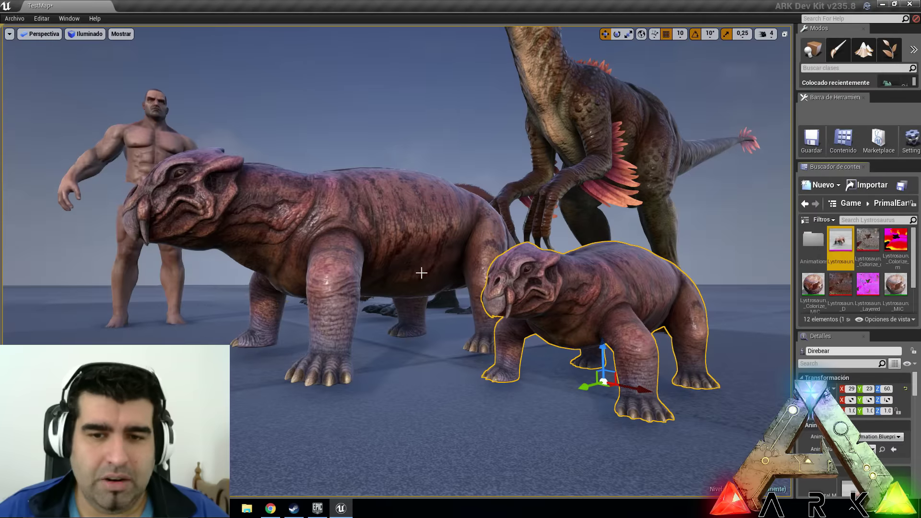
scroll(403, 260, down, 5)
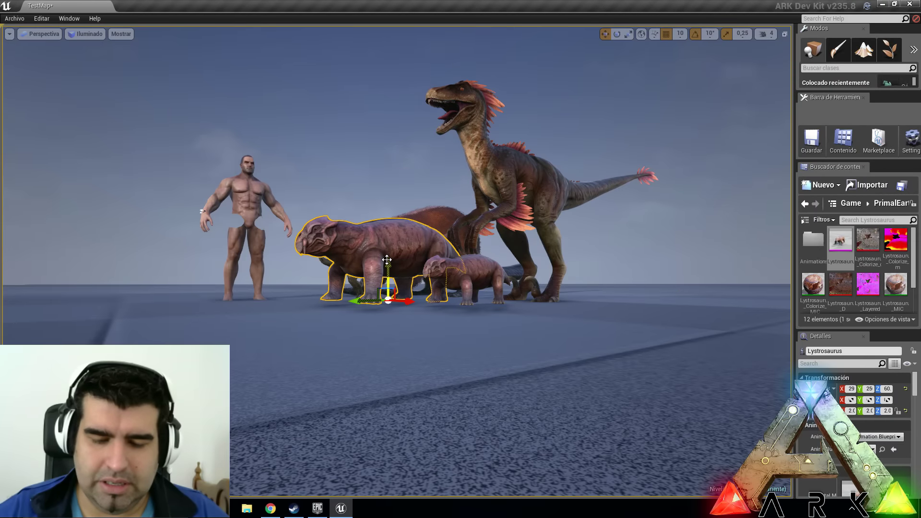
key(Delete)
right_drag(393, 228, 317, 316)
right_drag(408, 237, 370, 178)
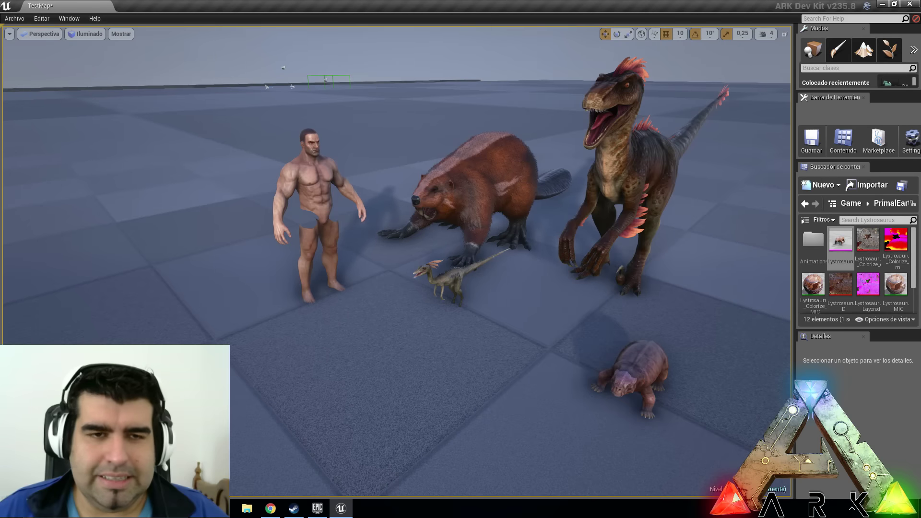
Step: Select the Beaver model standing between the human and the large raptor
click(465, 216)
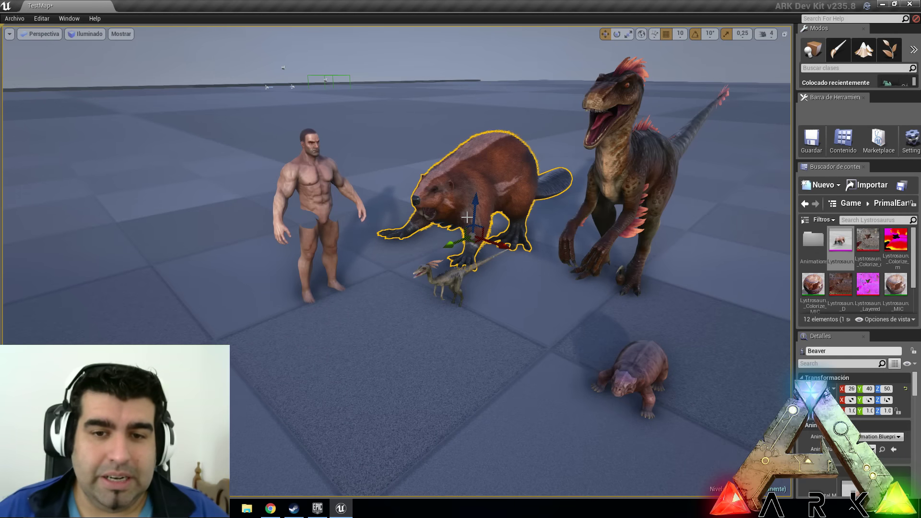